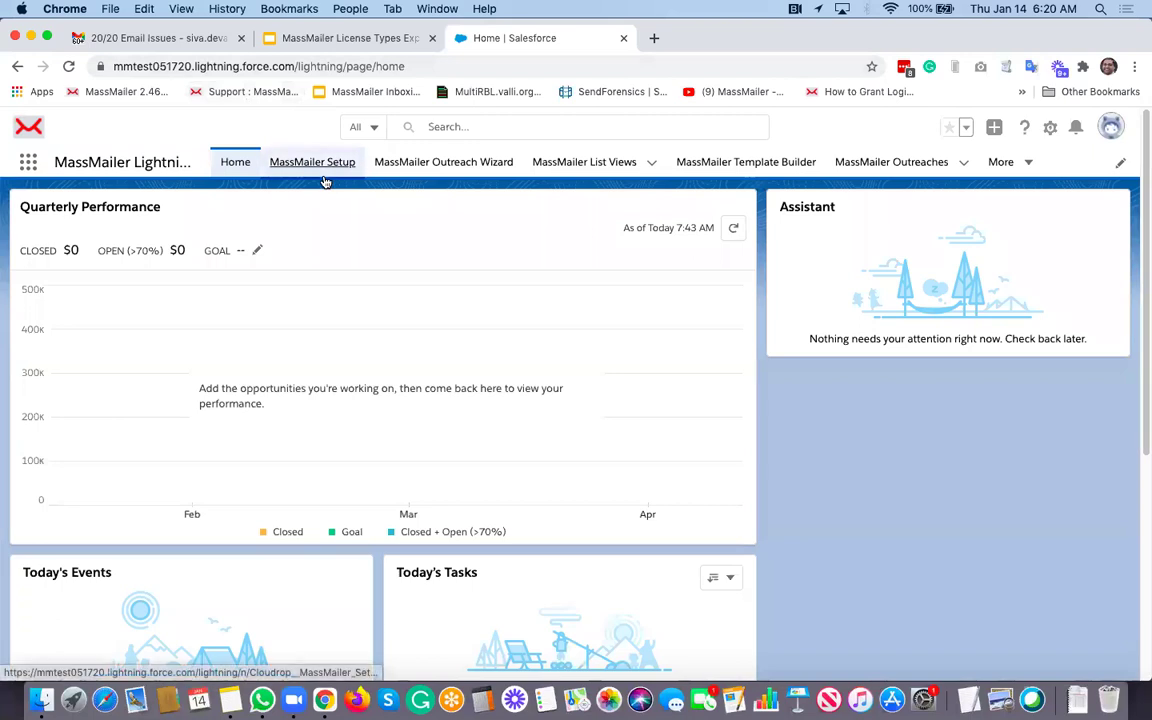
# In the Users stage of MassMailer Setup, add a row assigning Full Access User to Platform Integration User.
pyautogui.click(324, 179)
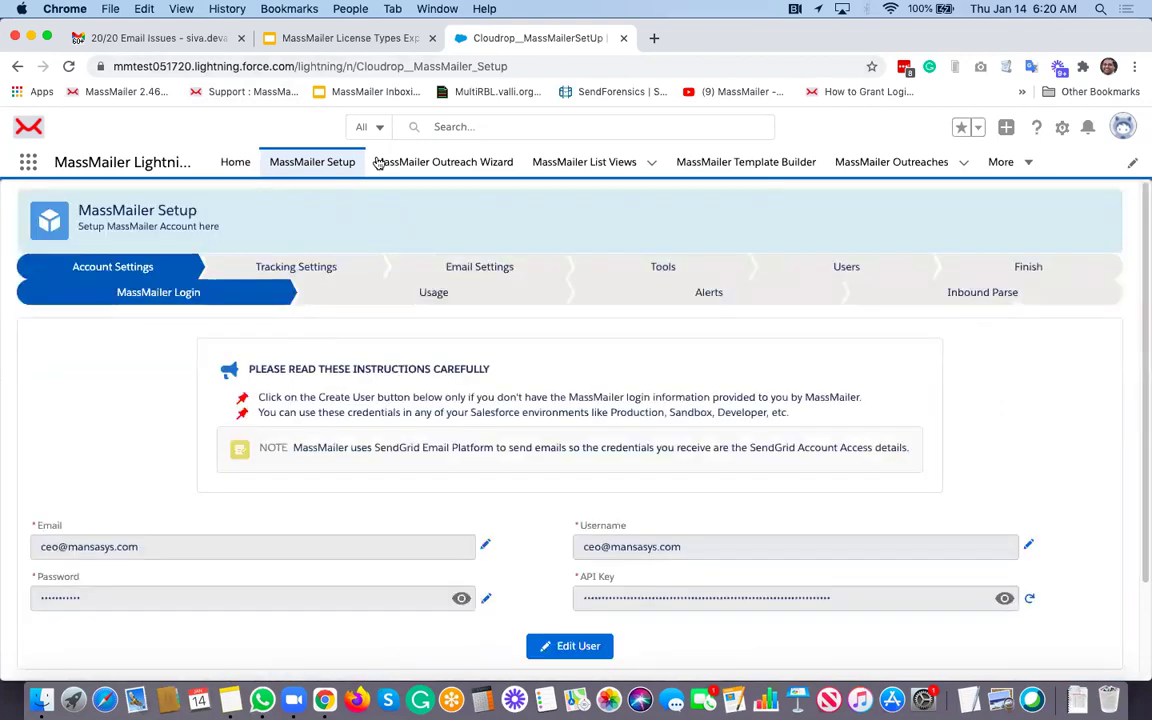
pyautogui.click(838, 268)
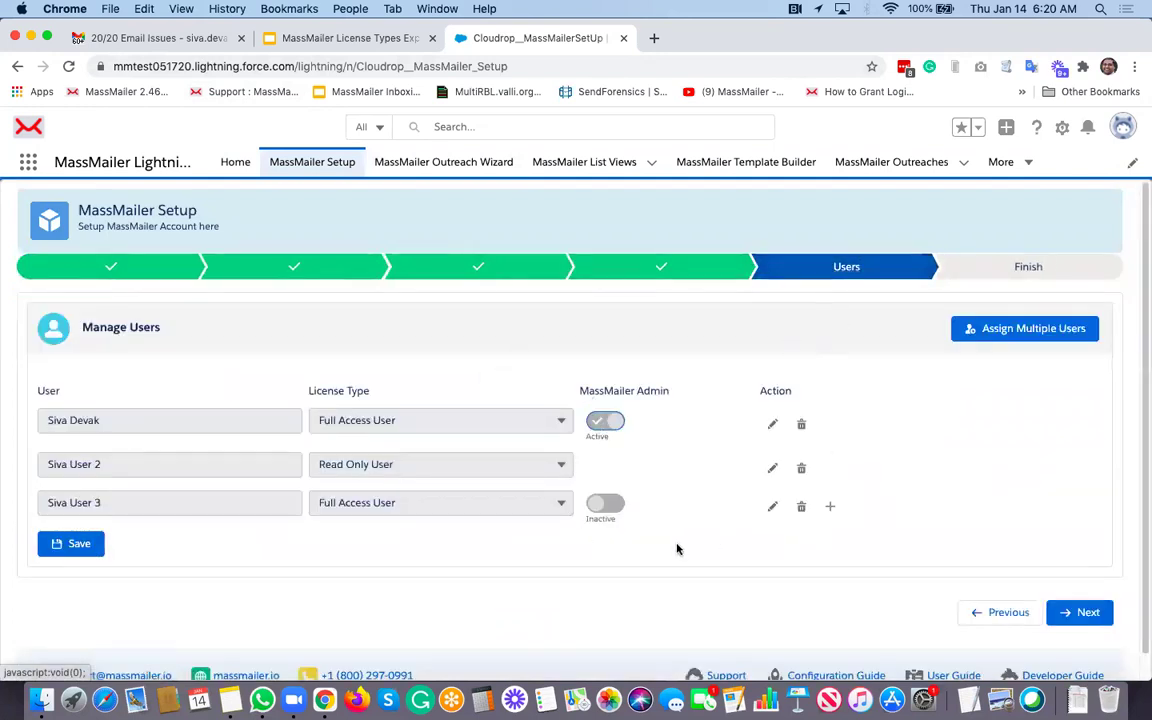
pyautogui.click(831, 507)
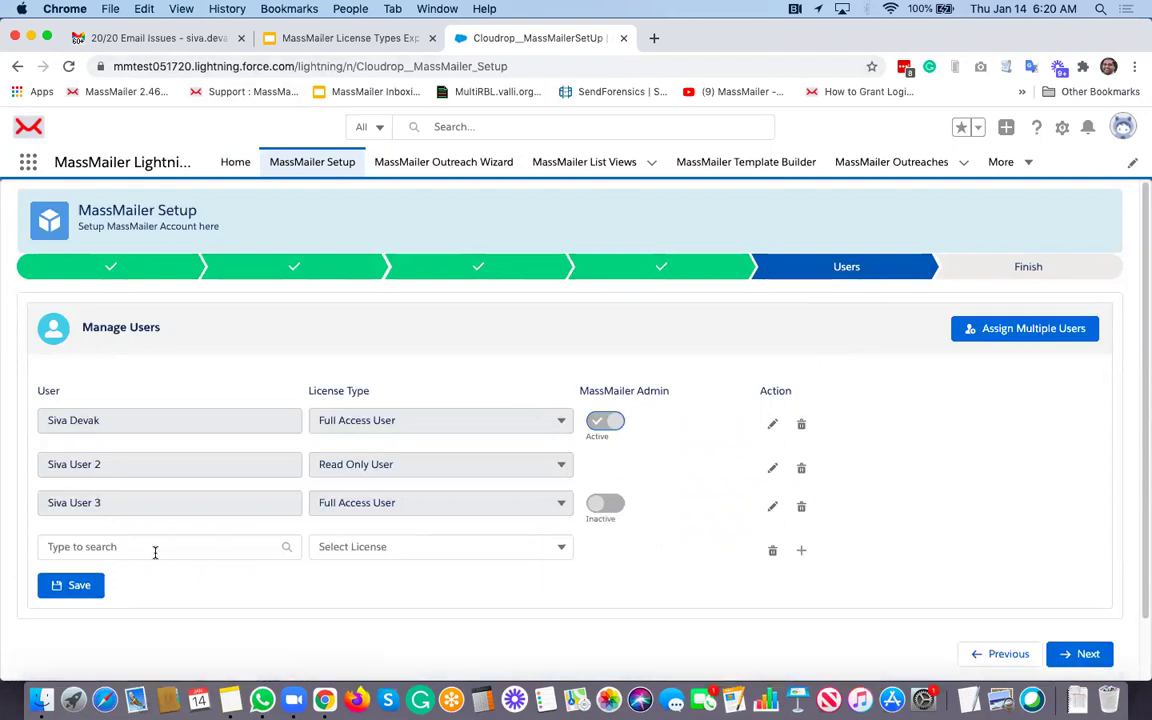
pyautogui.click(349, 550)
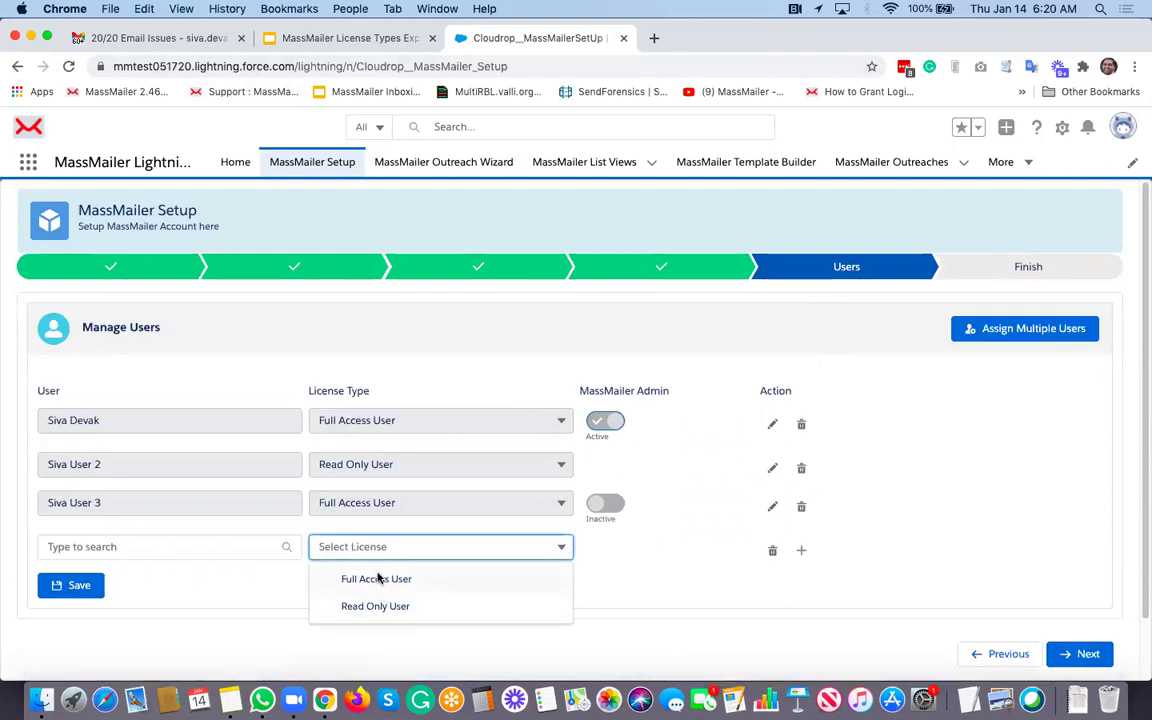
pyautogui.click(345, 579)
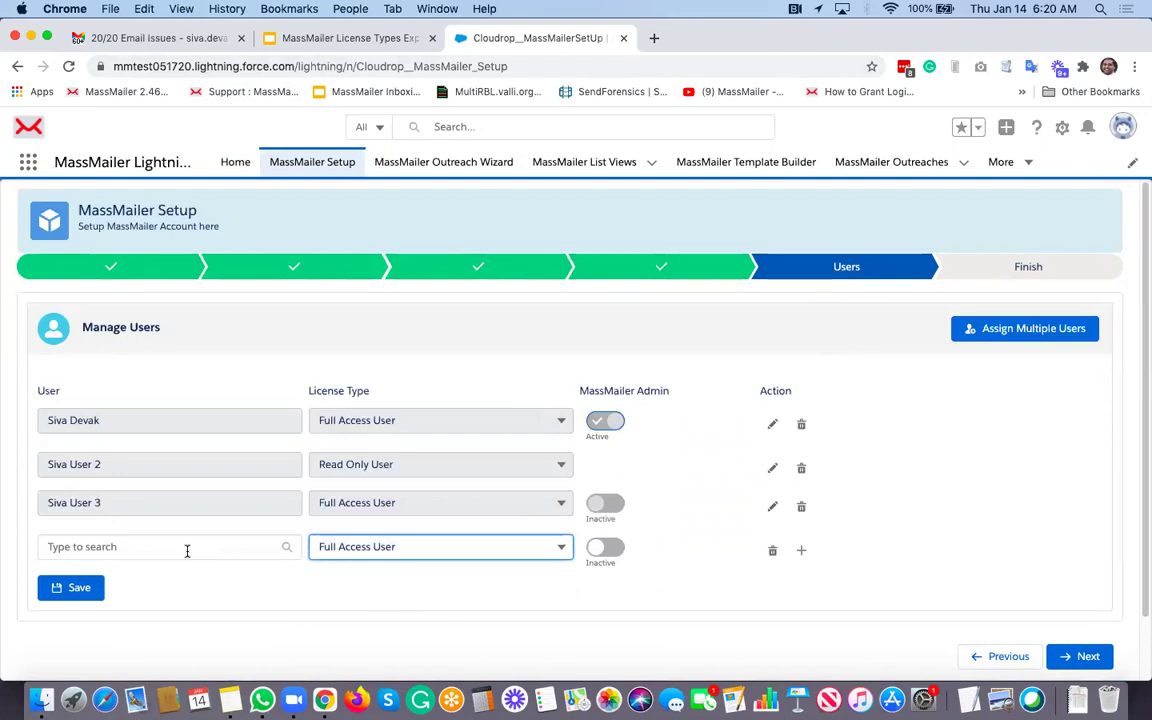
pyautogui.click(187, 550)
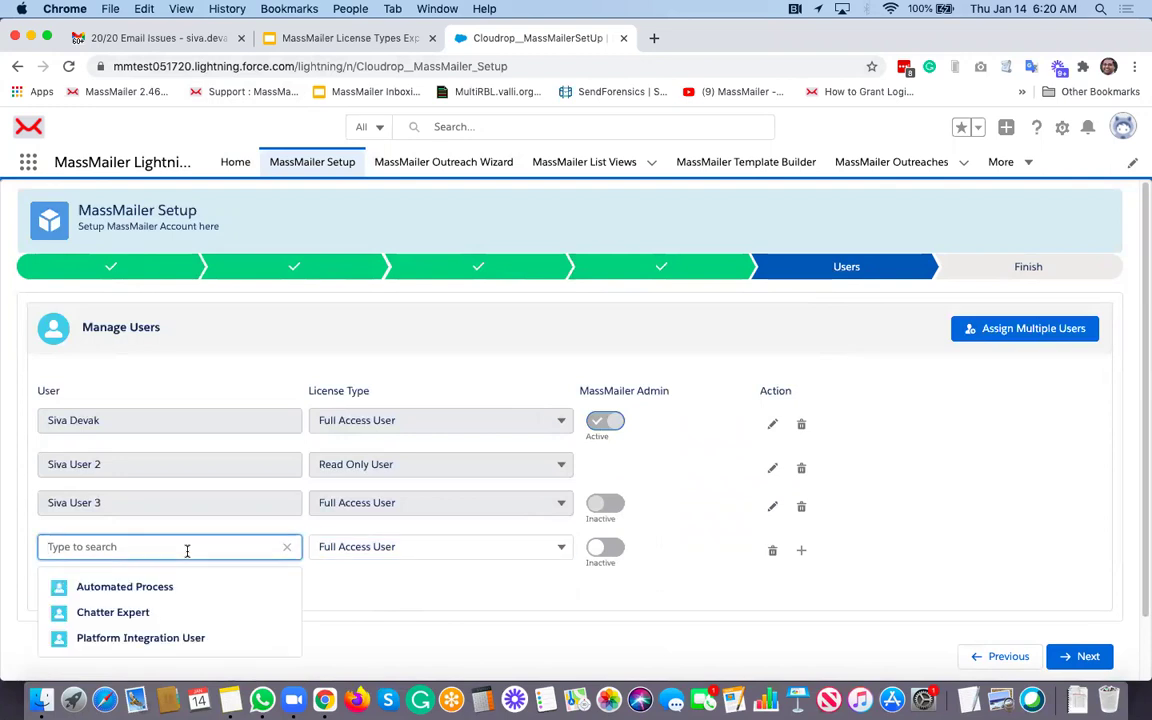
pyautogui.click(183, 638)
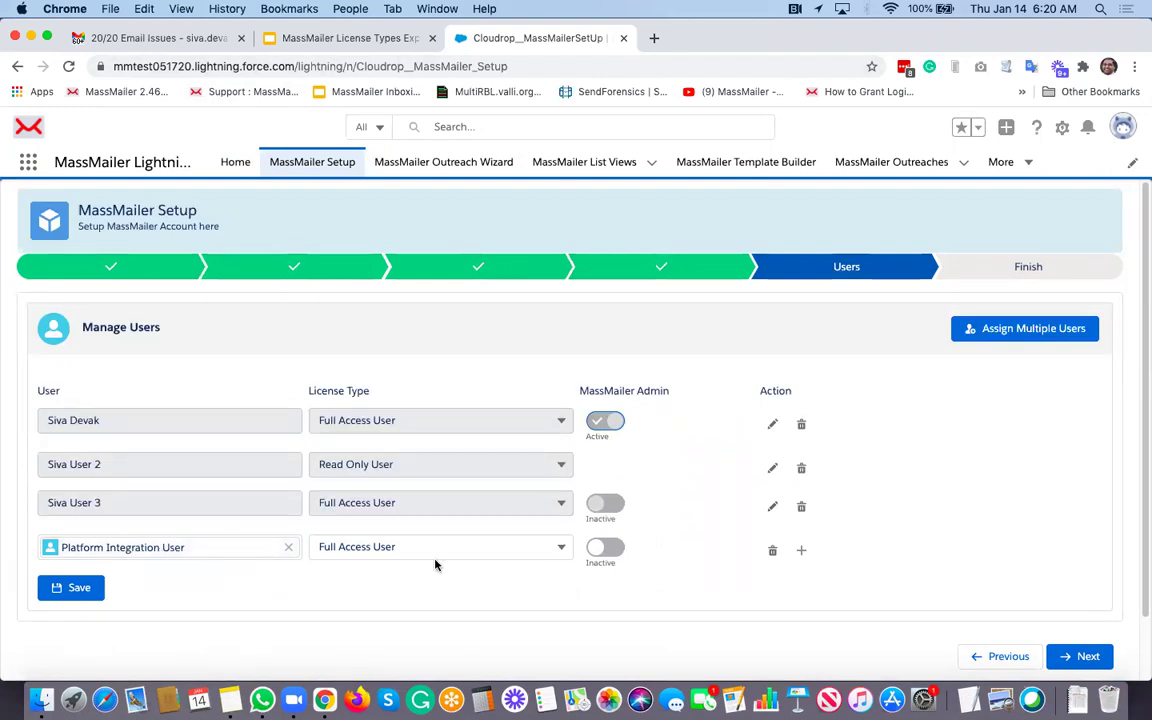
# Toggle MassMailer Admin on and off for Platform Integration User and set its license type to Read Only User.
pyautogui.click(612, 550)
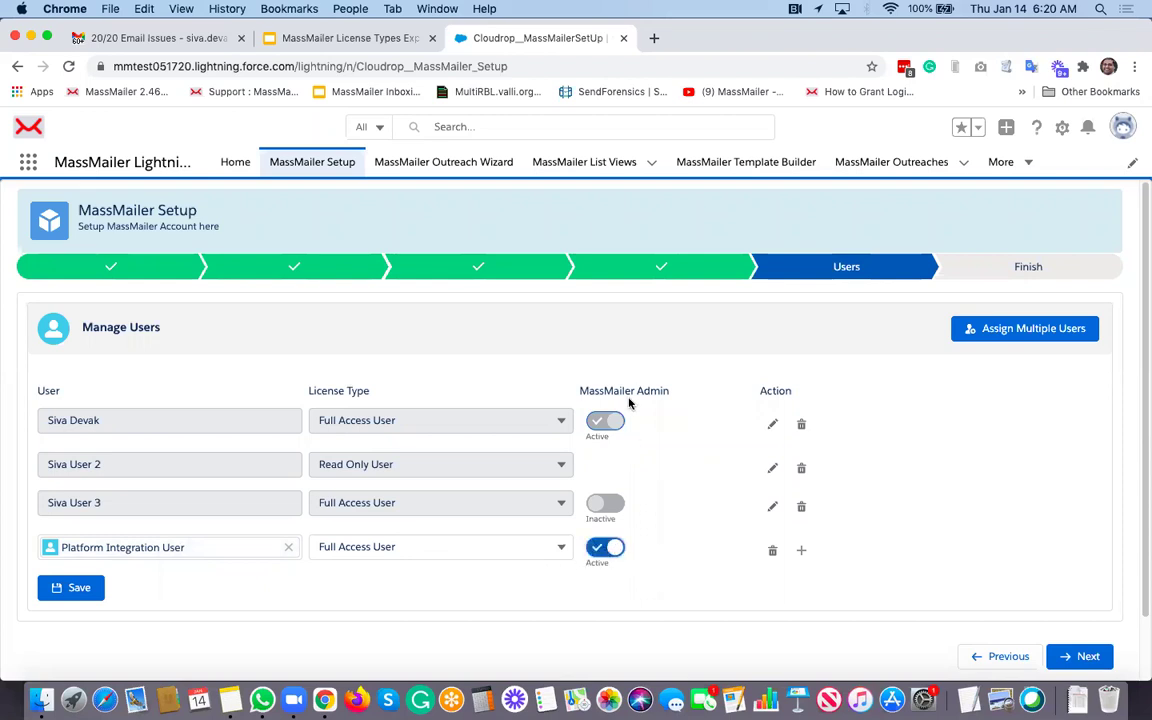
pyautogui.click(605, 550)
pyautogui.click(431, 547)
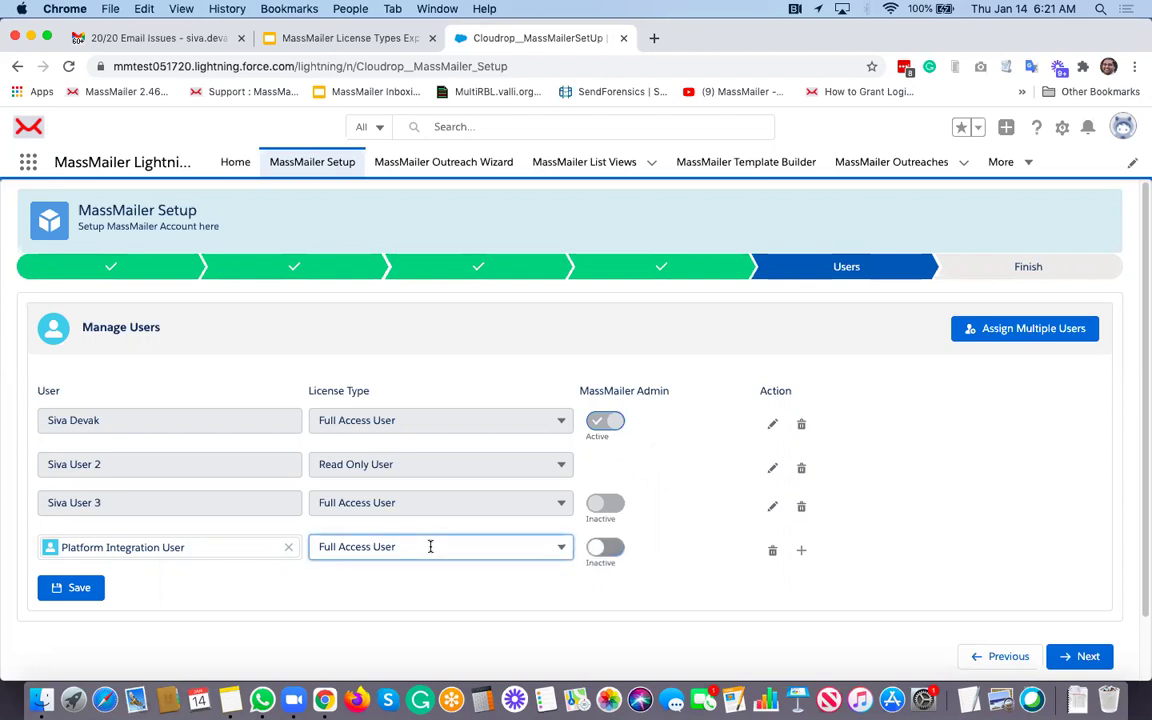
pyautogui.click(401, 609)
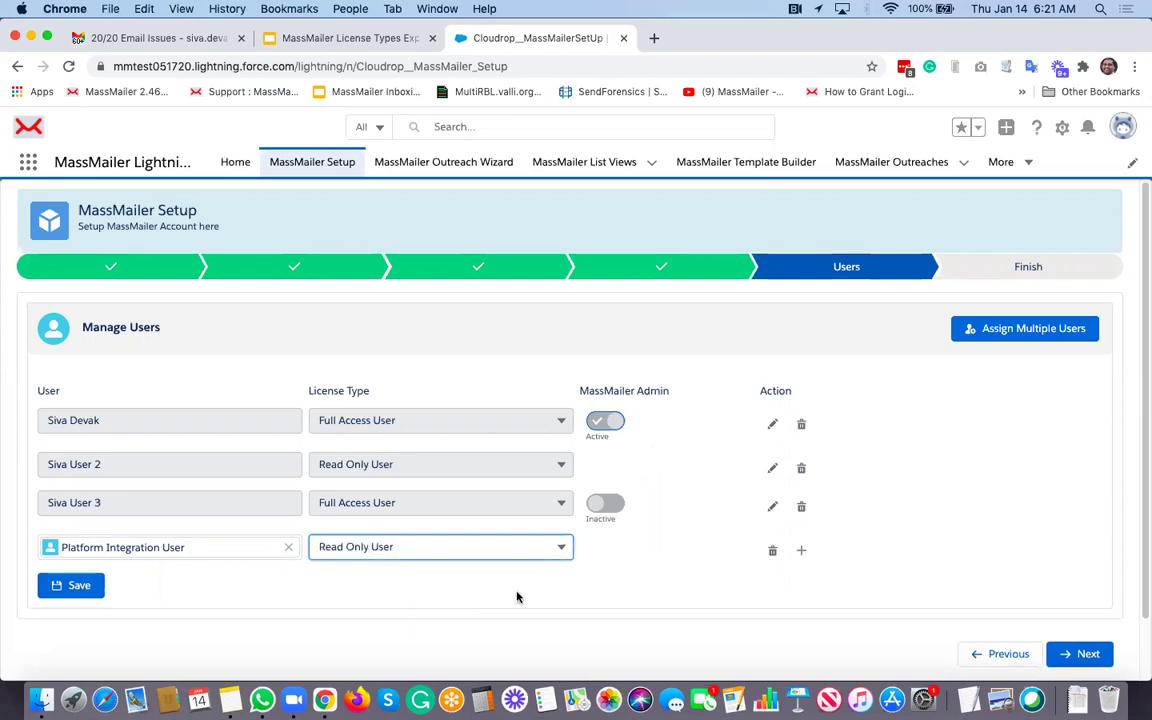
# Remove the unsaved Platform Integration User row and make the third user's row editable.
pyautogui.click(624, 545)
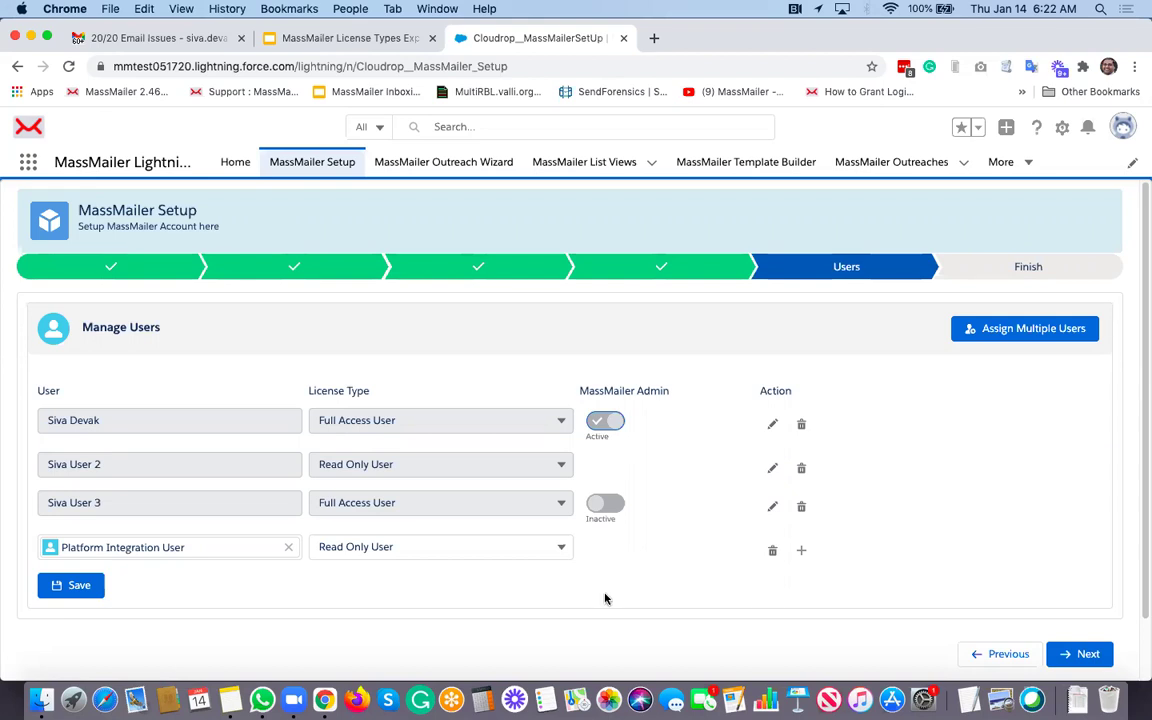
pyautogui.click(772, 552)
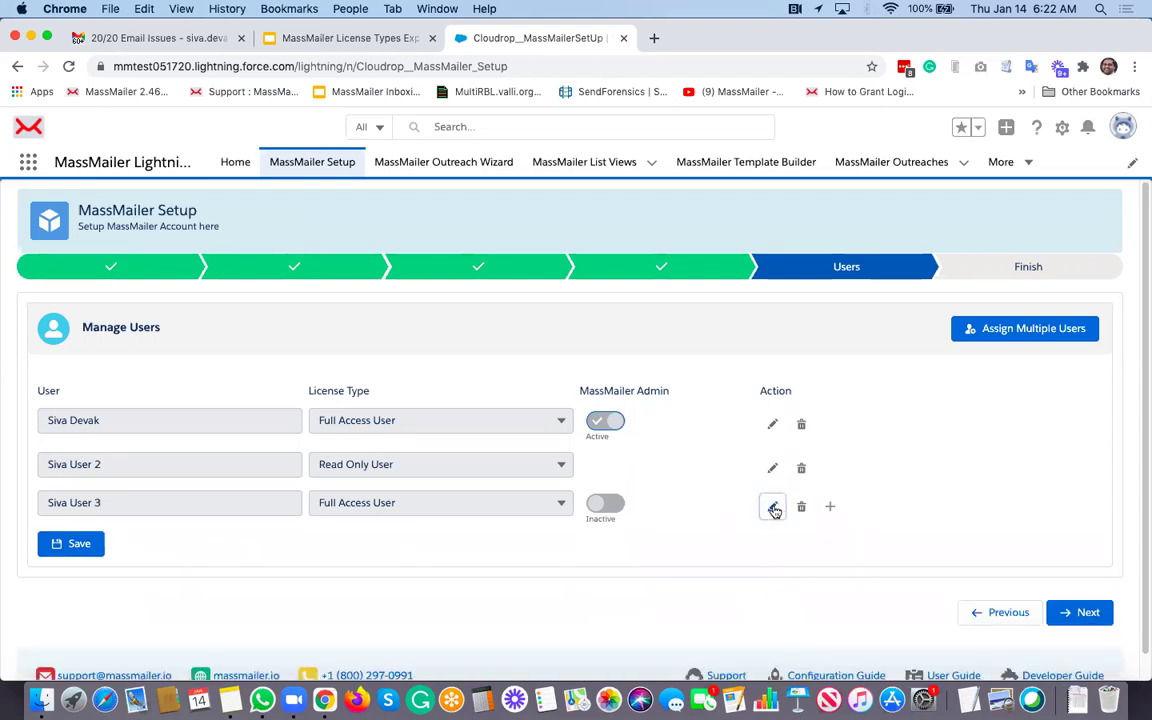
pyautogui.click(772, 506)
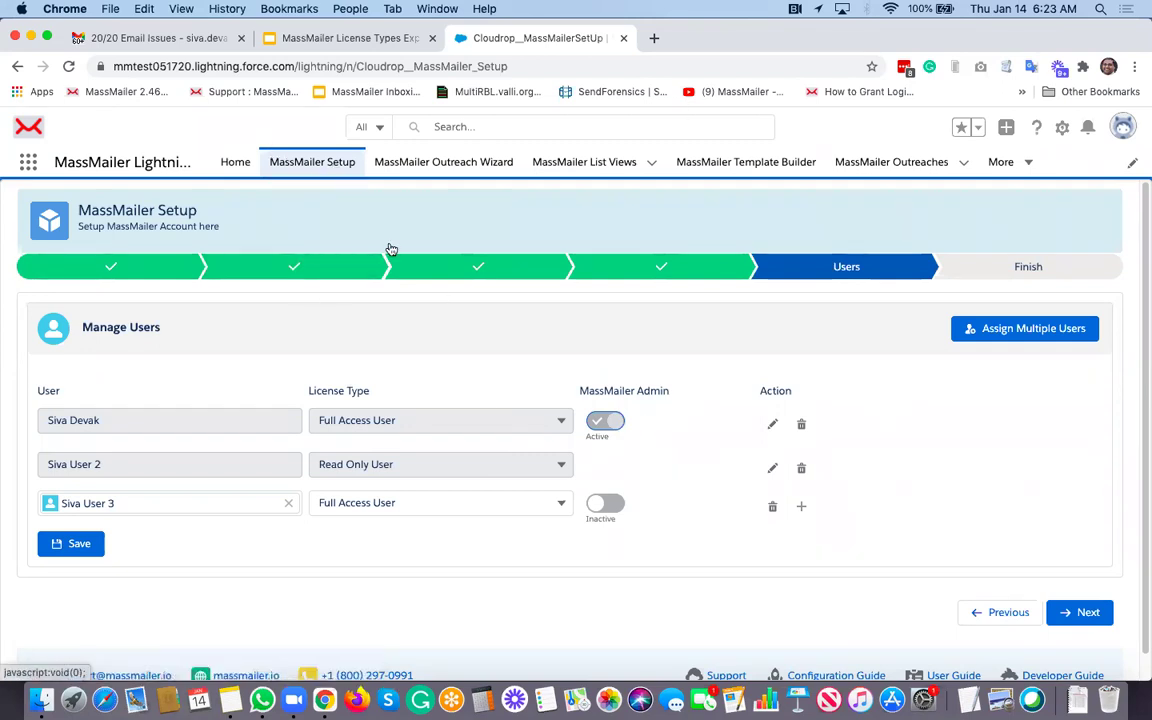
pyautogui.click(309, 160)
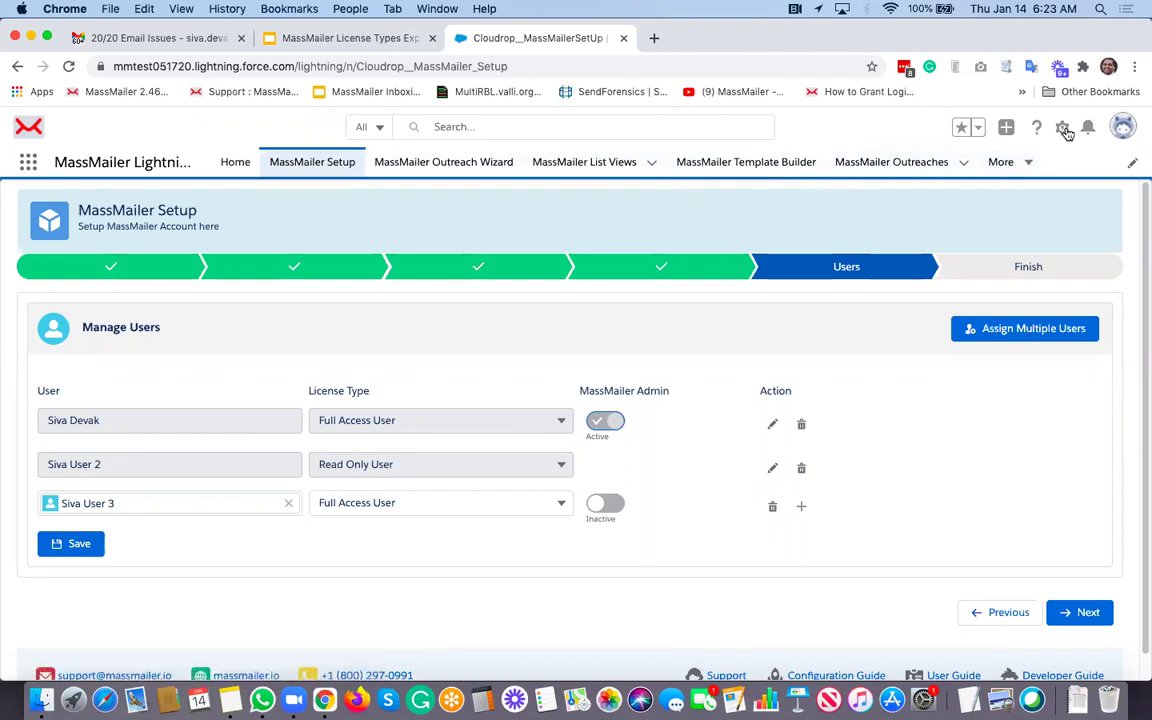
# Log out and log back in with the saved username and password of the Latest Release Test Org full access user.
pyautogui.click(1121, 128)
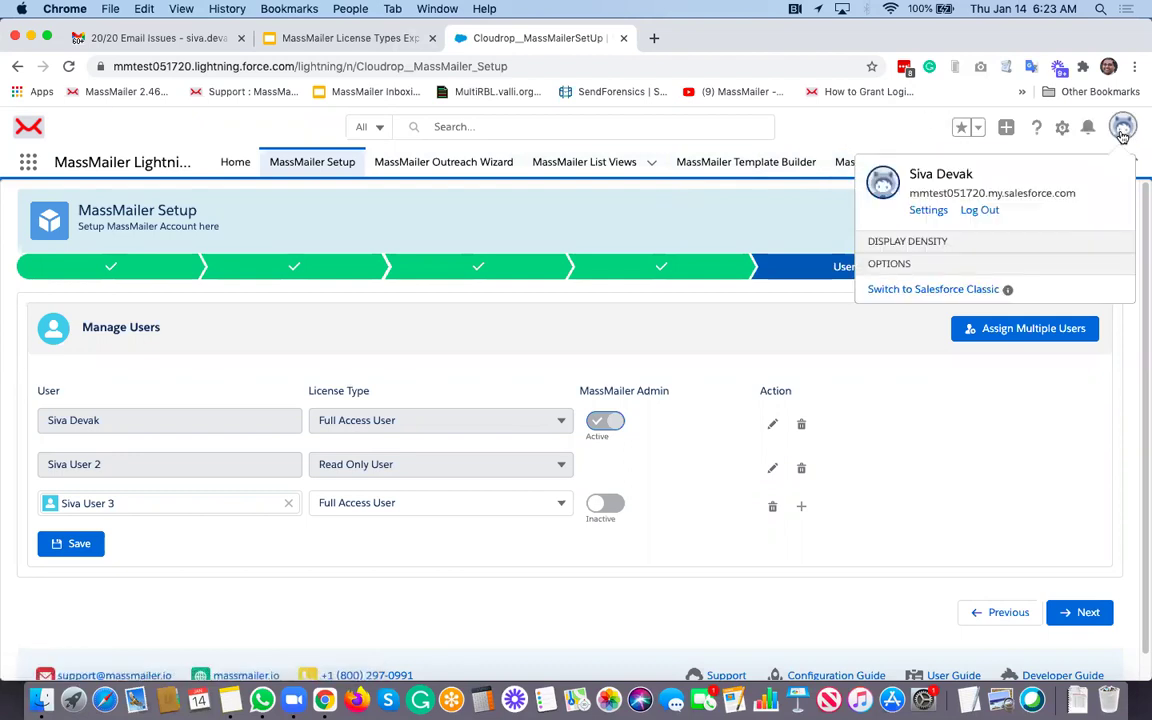
pyautogui.click(979, 211)
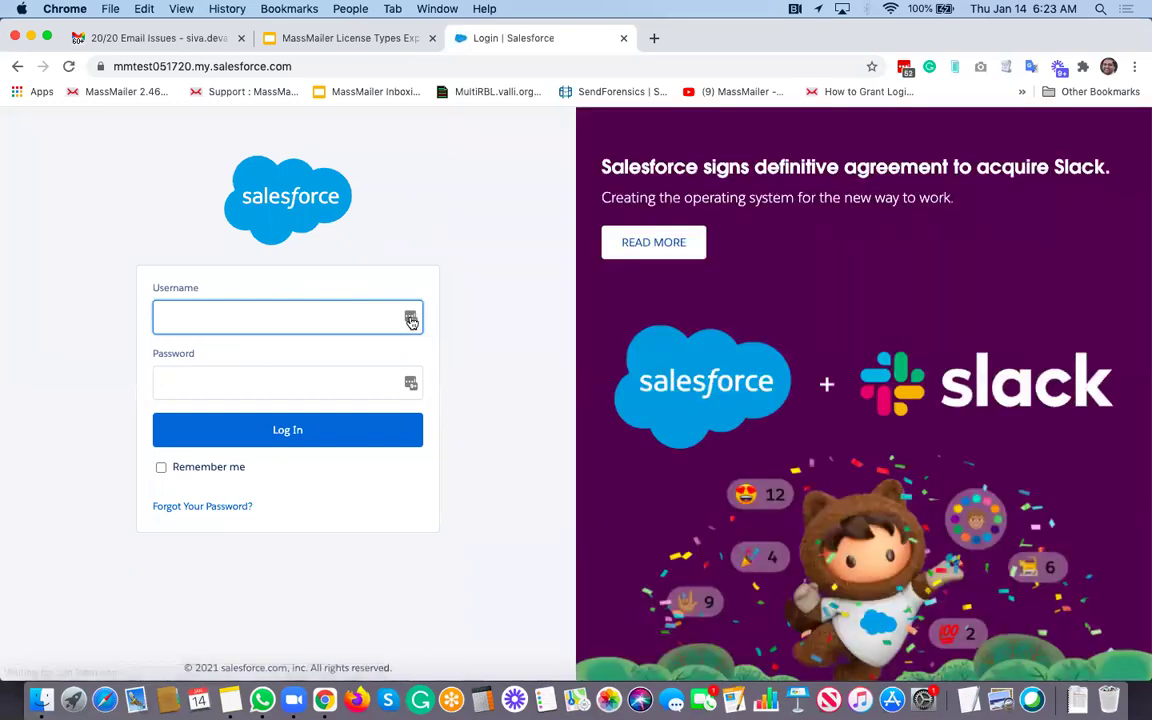
pyautogui.click(411, 319)
pyautogui.click(191, 363)
pyautogui.write('release')
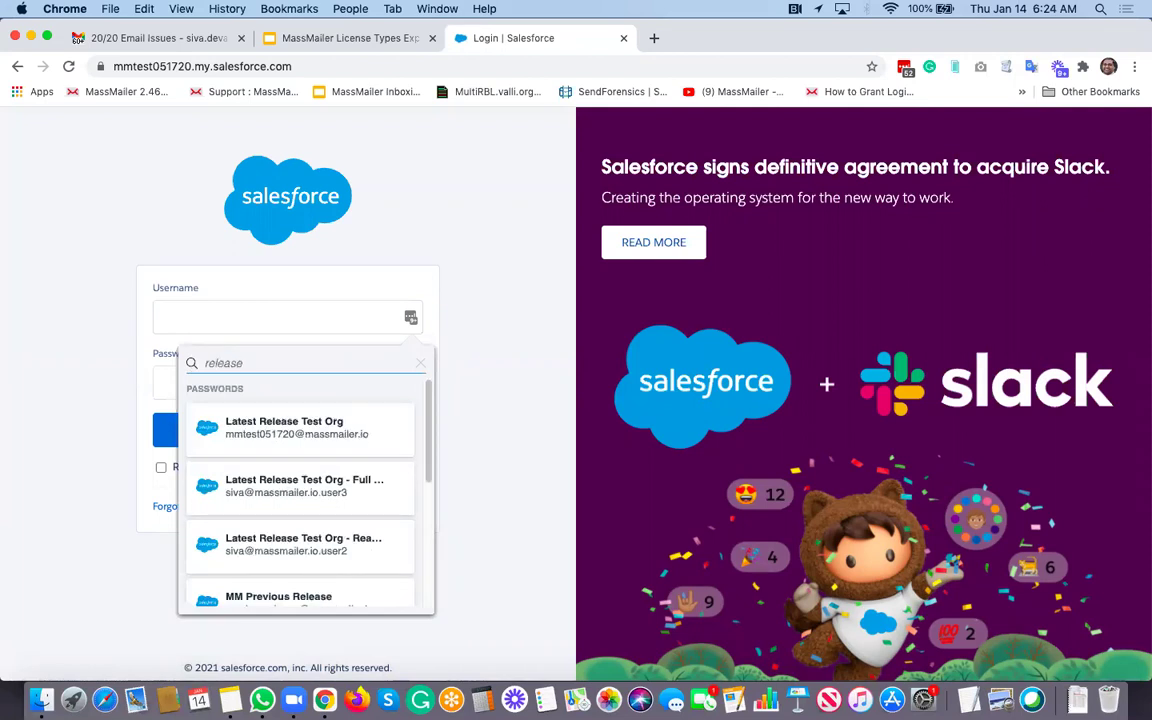
pyautogui.click(270, 500)
pyautogui.click(277, 432)
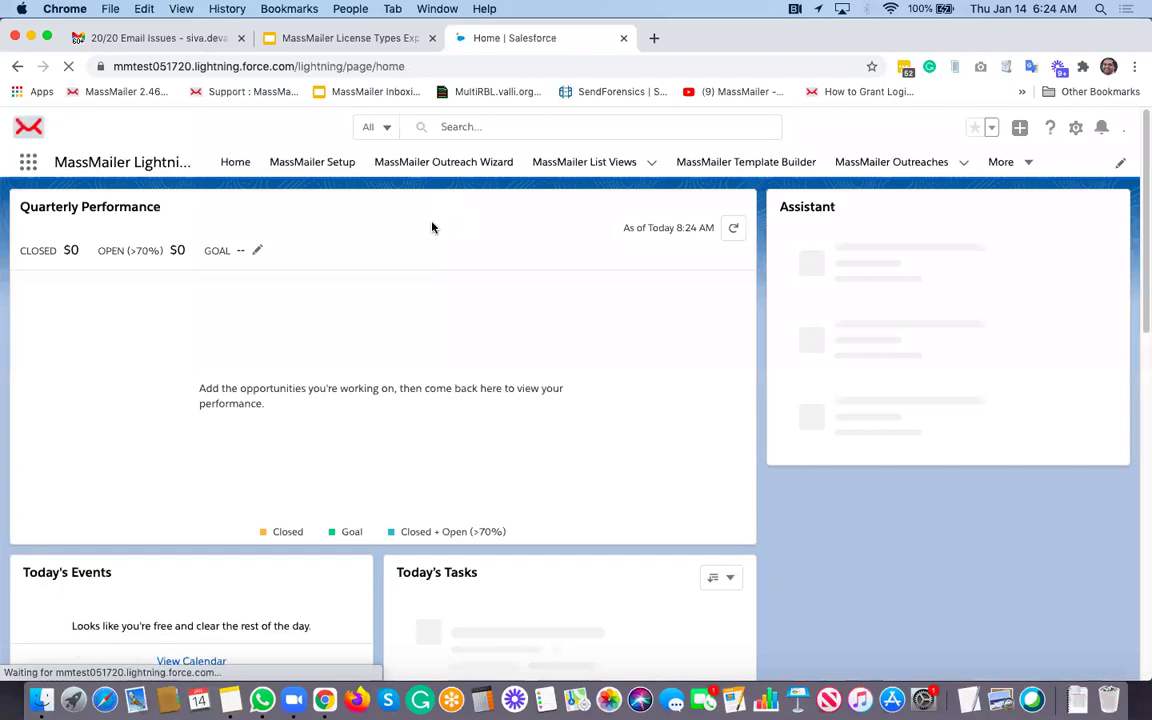
# Try to open MassMailer Setup as the full access user, and open the MassMailer Outreach Wizard.
pyautogui.click(312, 163)
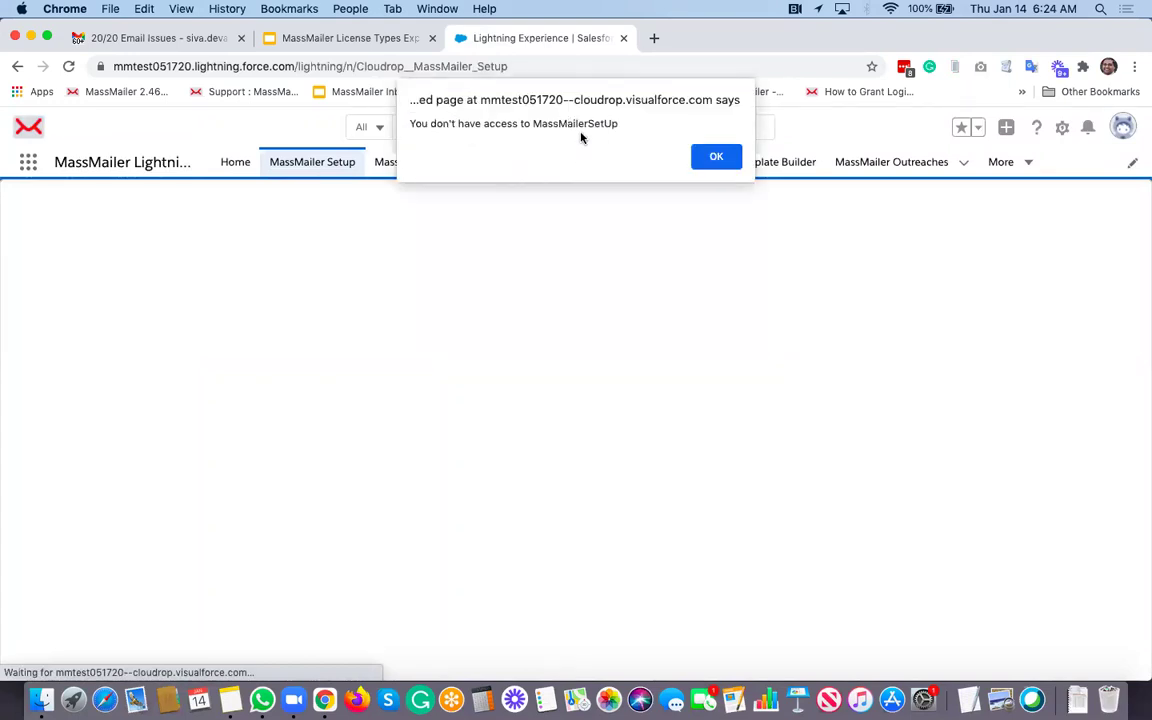
pyautogui.click(710, 158)
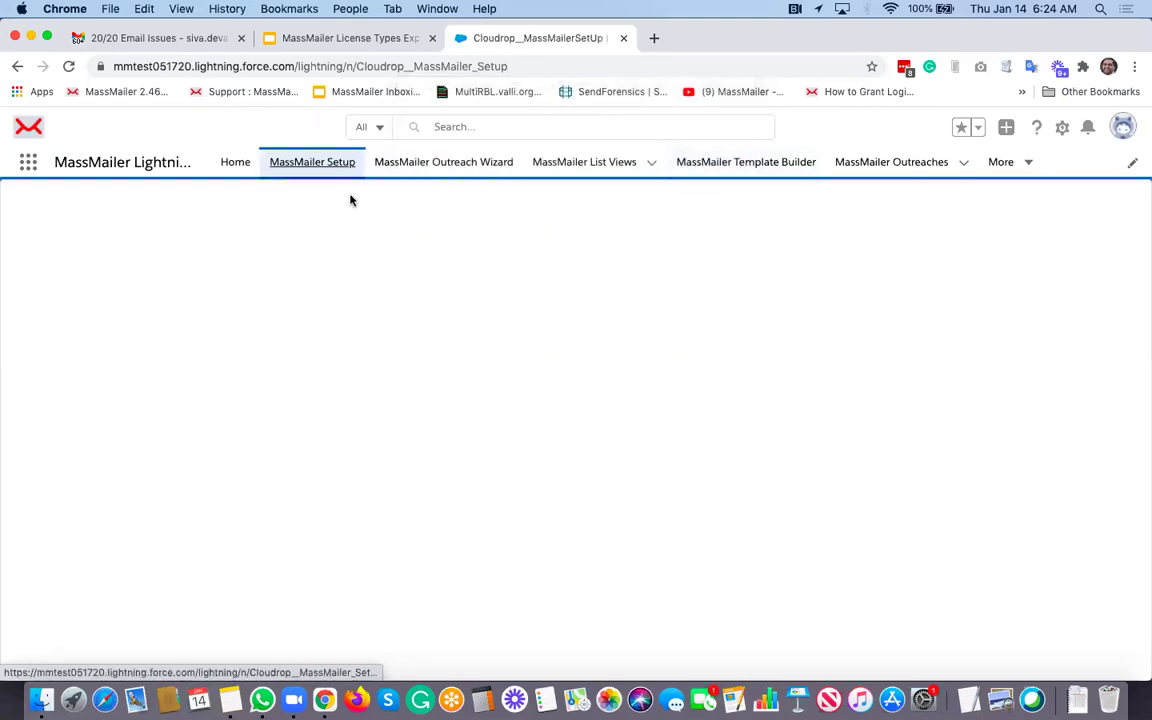
pyautogui.click(440, 161)
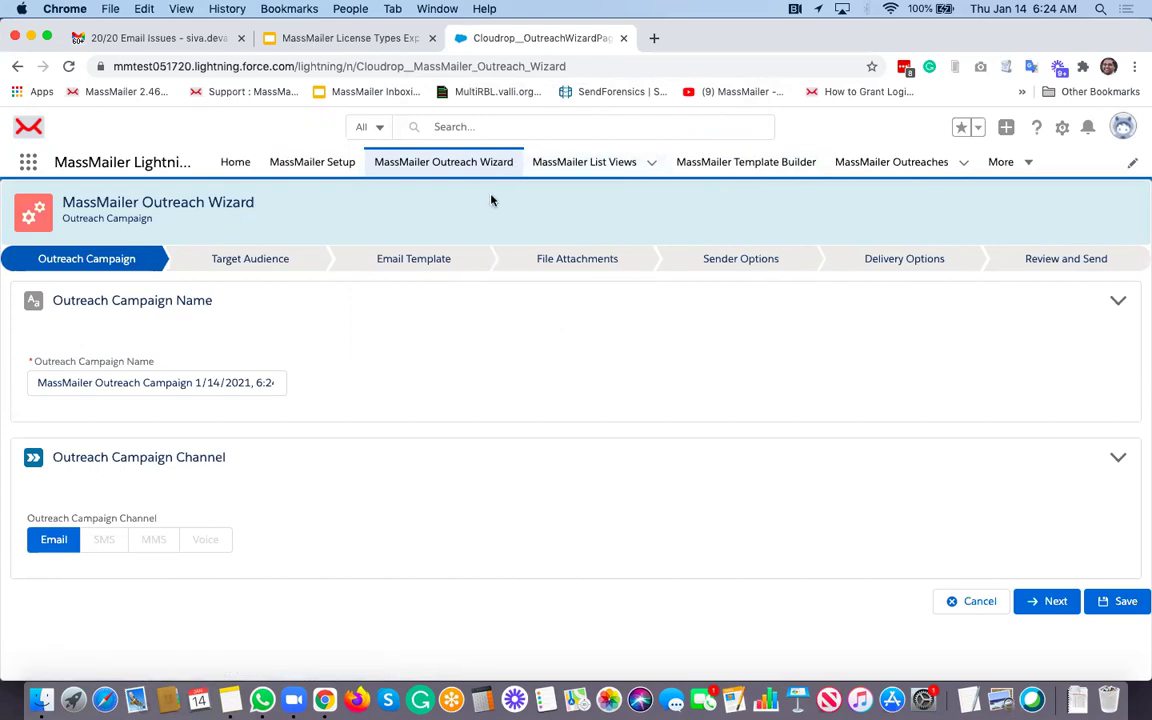
# Log out and log back in with the read-only user's saved username and password, found by searching the password manager for "read".
pyautogui.click(1123, 128)
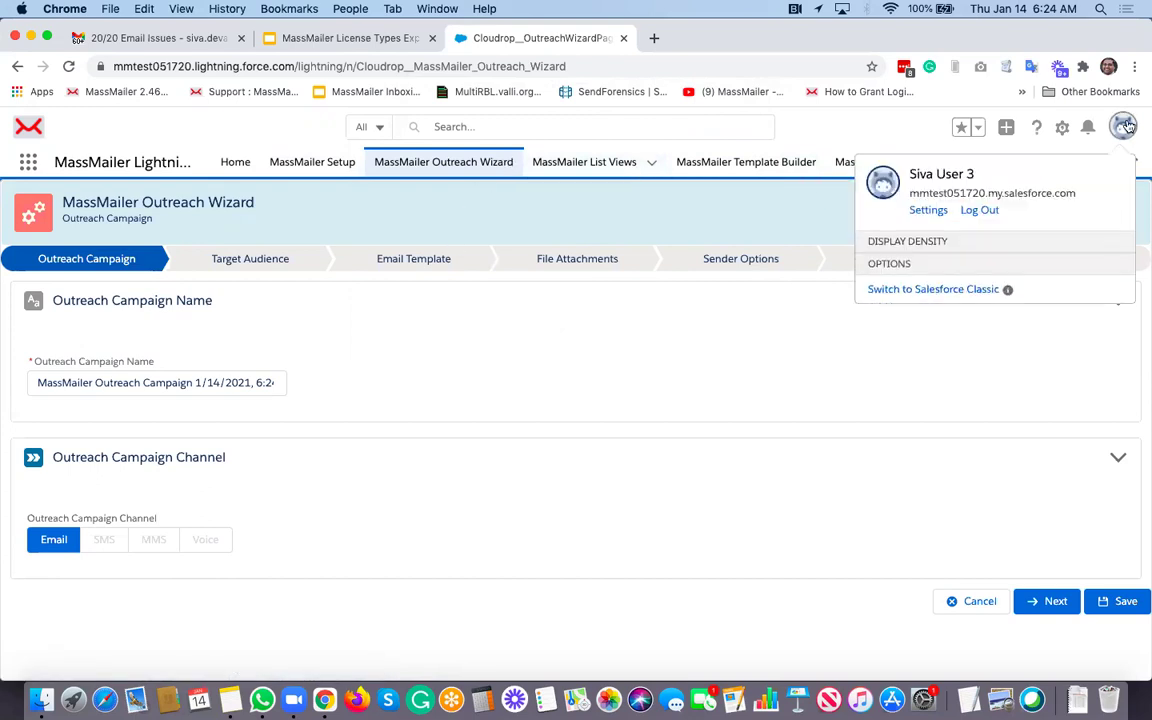
pyautogui.click(975, 210)
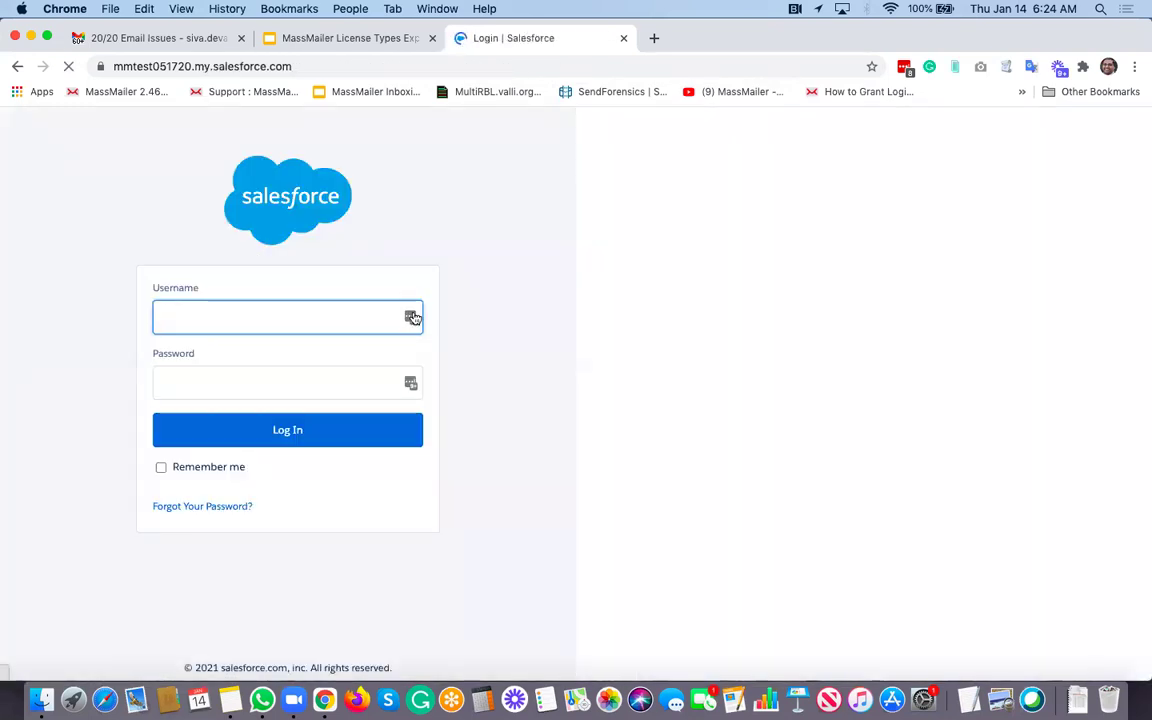
pyautogui.click(411, 317)
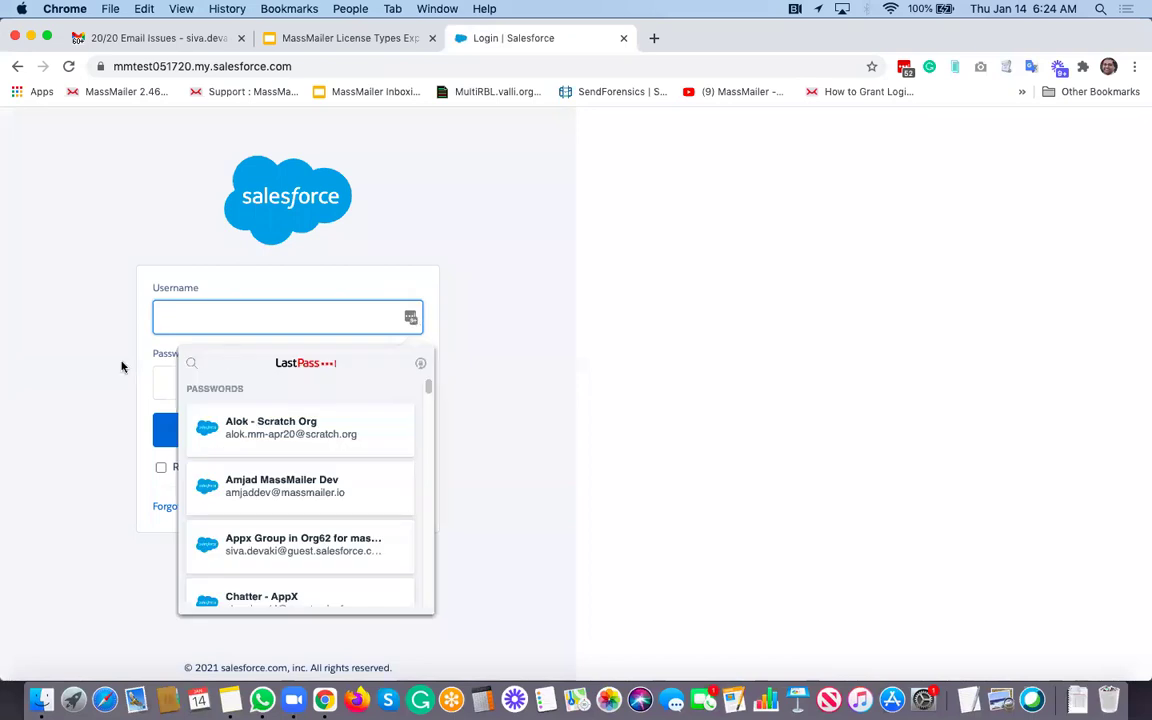
pyautogui.click(191, 366)
pyautogui.write('read')
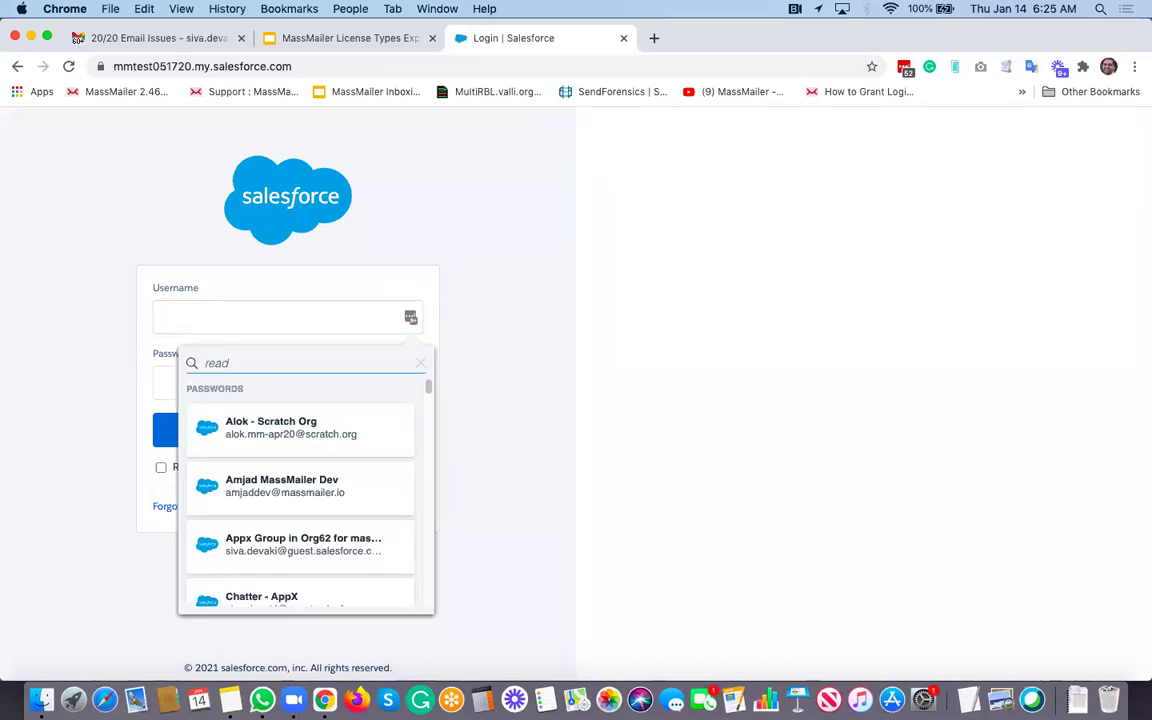
pyautogui.click(305, 435)
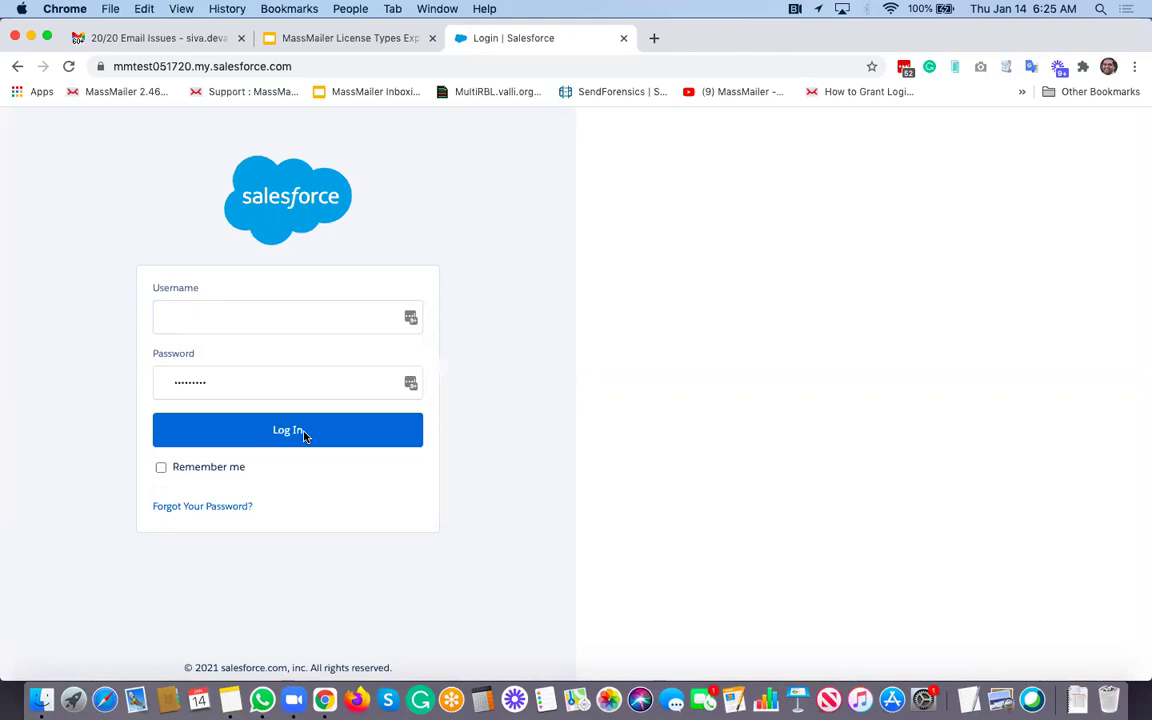
pyautogui.click(288, 430)
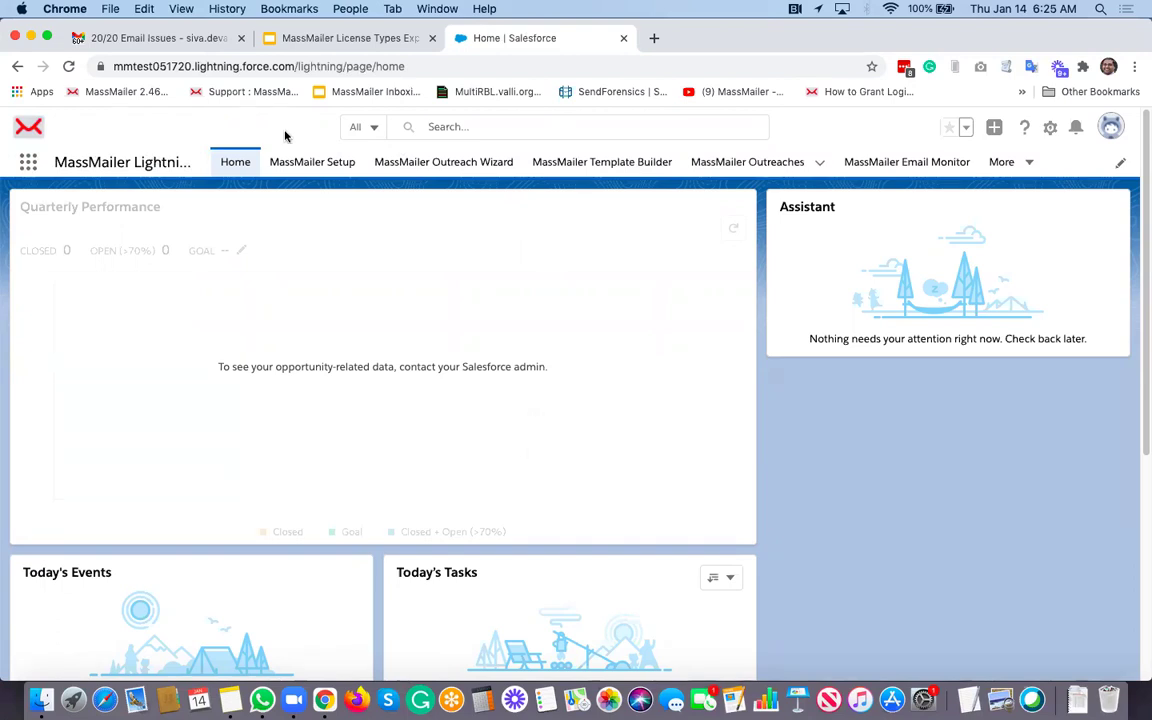
# Check the read-only user's access to MassMailer Setup, the Outreach Wizard and the Template Builder, dismissing each alert.
pyautogui.click(336, 165)
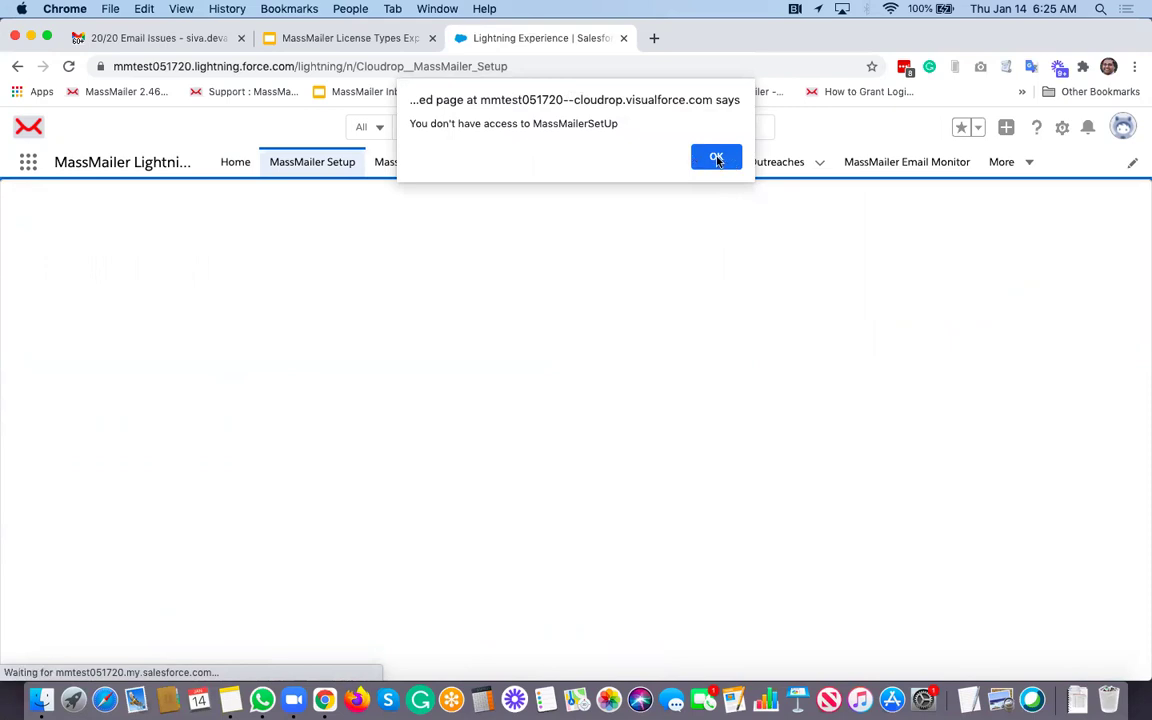
pyautogui.click(717, 160)
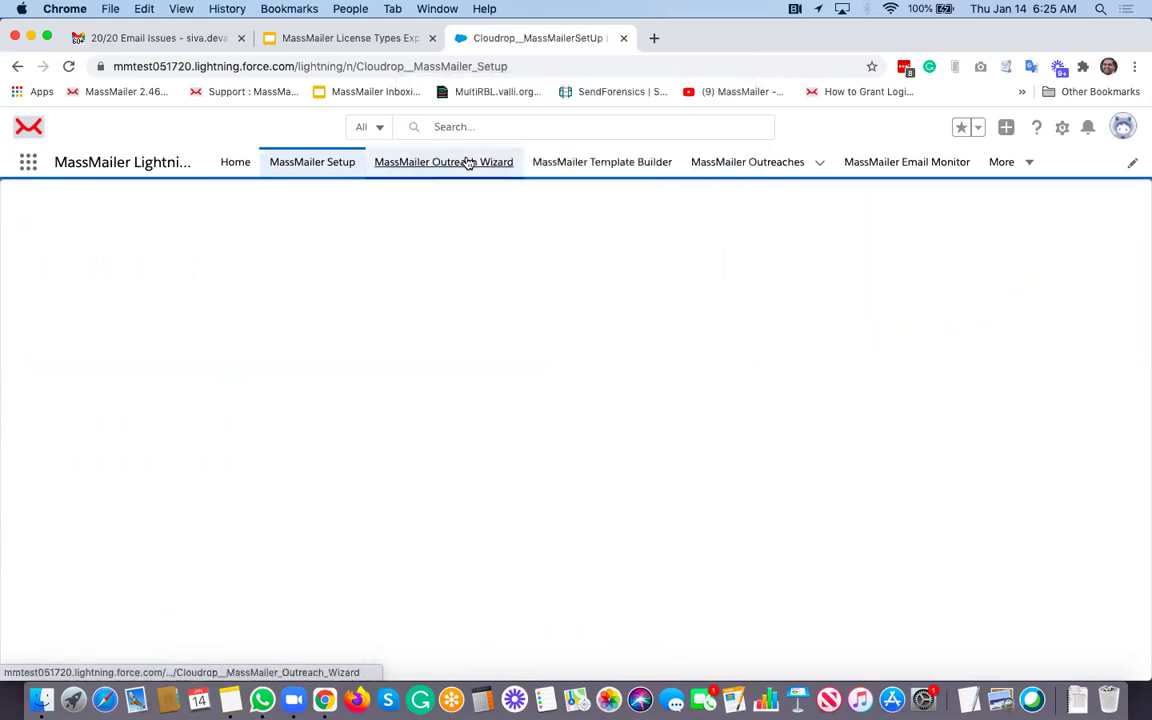
pyautogui.click(468, 163)
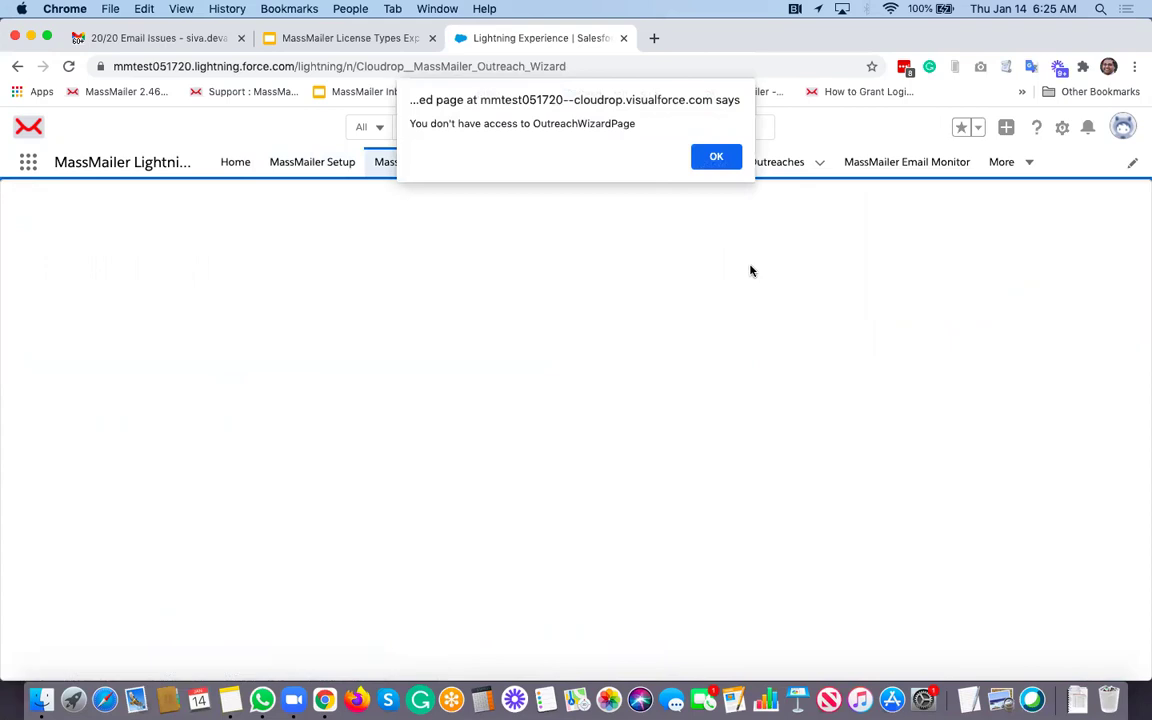
pyautogui.click(725, 162)
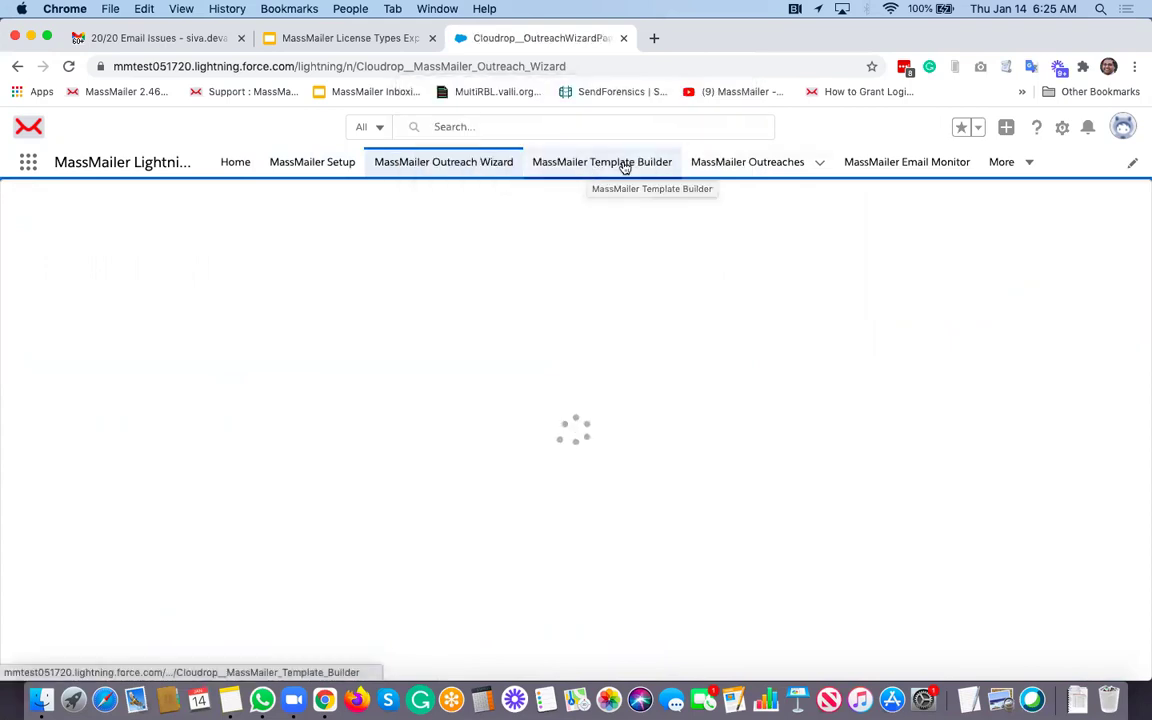
pyautogui.click(624, 165)
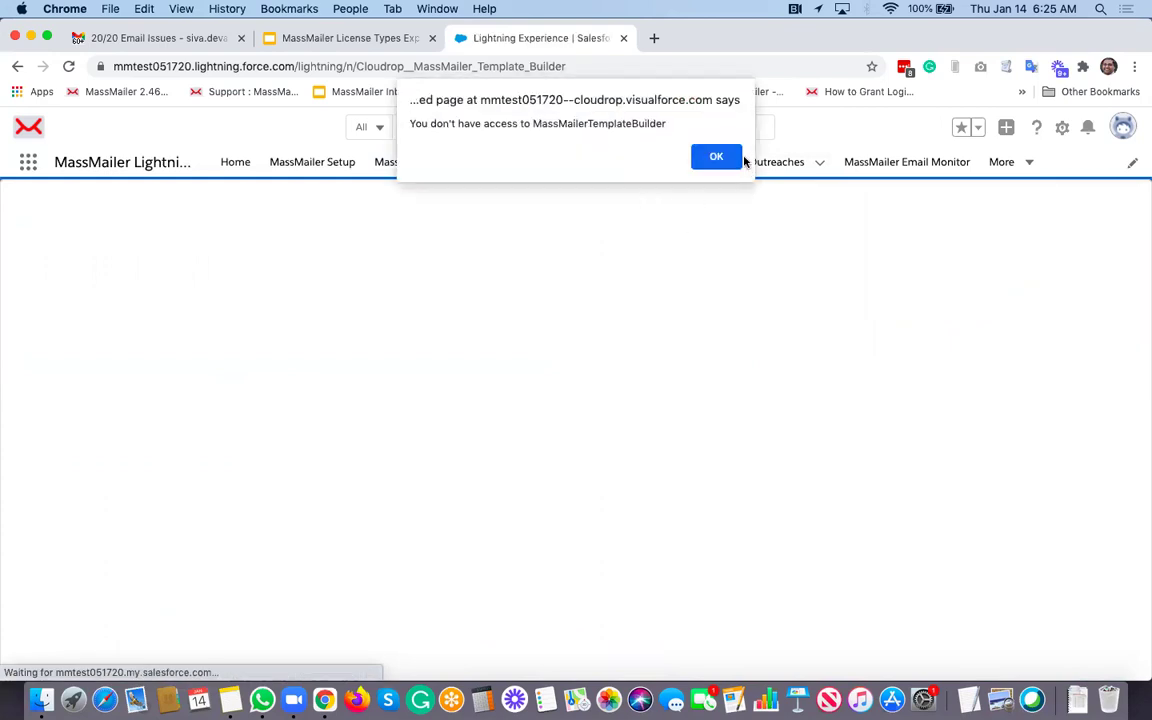
pyautogui.click(728, 157)
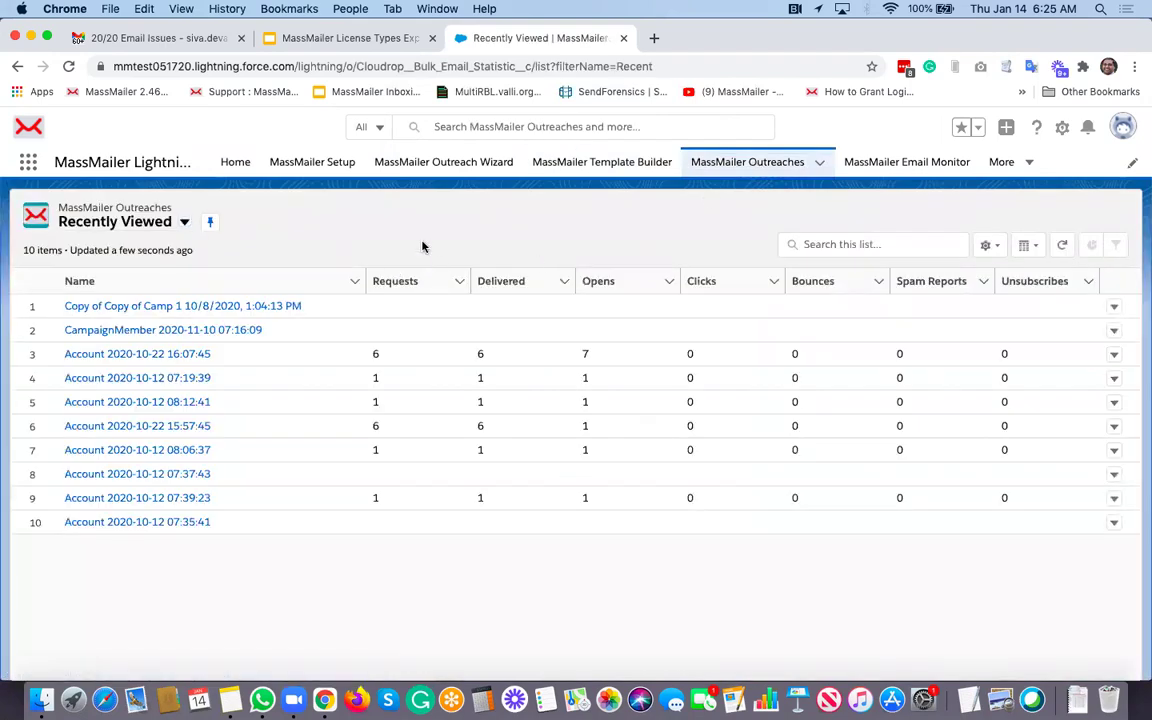
pyautogui.click(1115, 379)
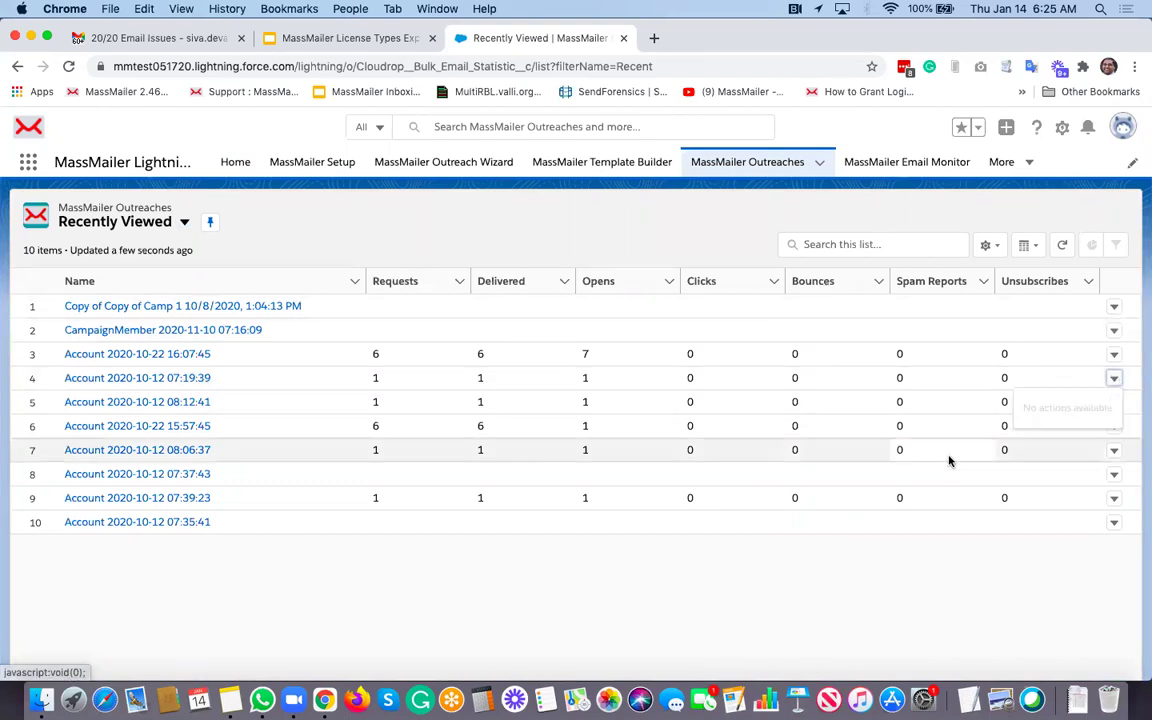
pyautogui.click(137, 354)
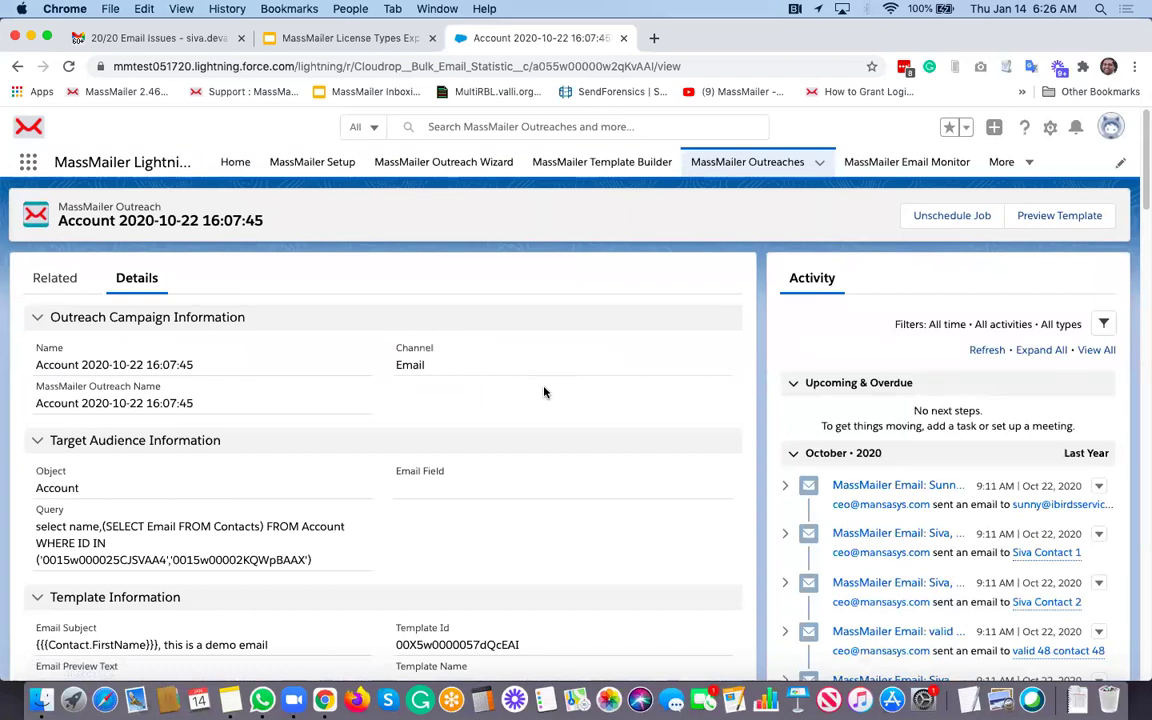
# Review the outreach record's statistics down to the event table and view the email status list for the Open event.
pyautogui.scroll(-20, 544, 391)
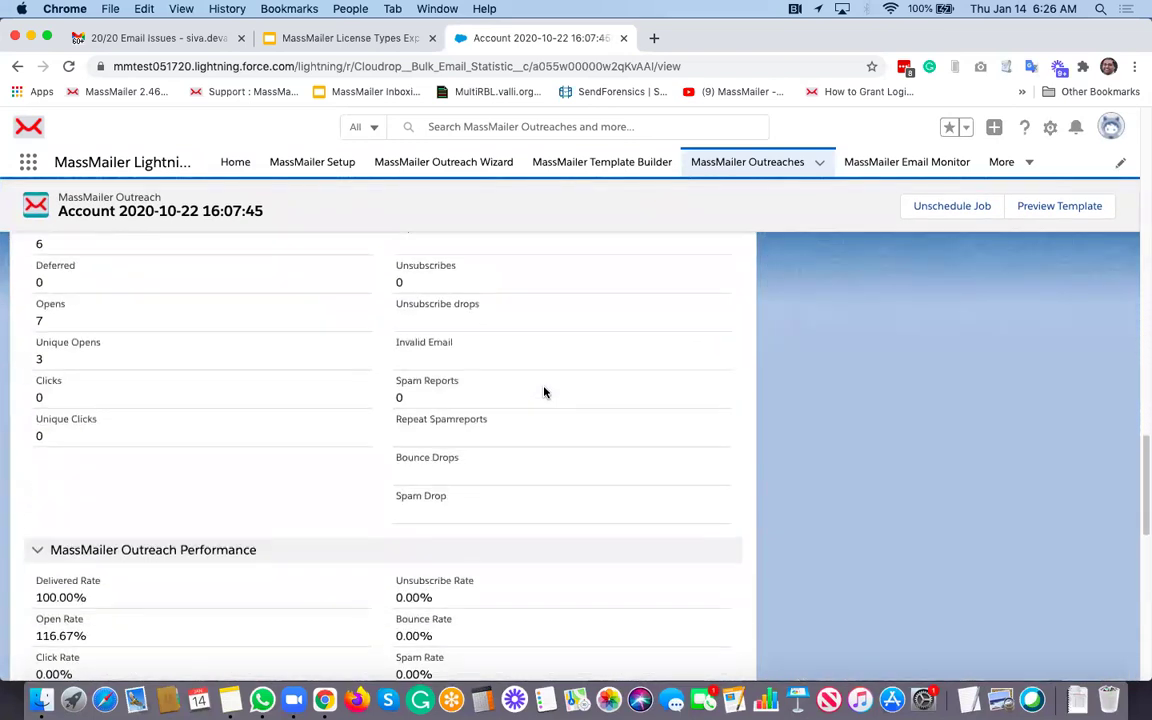
pyautogui.scroll(-10, 544, 391)
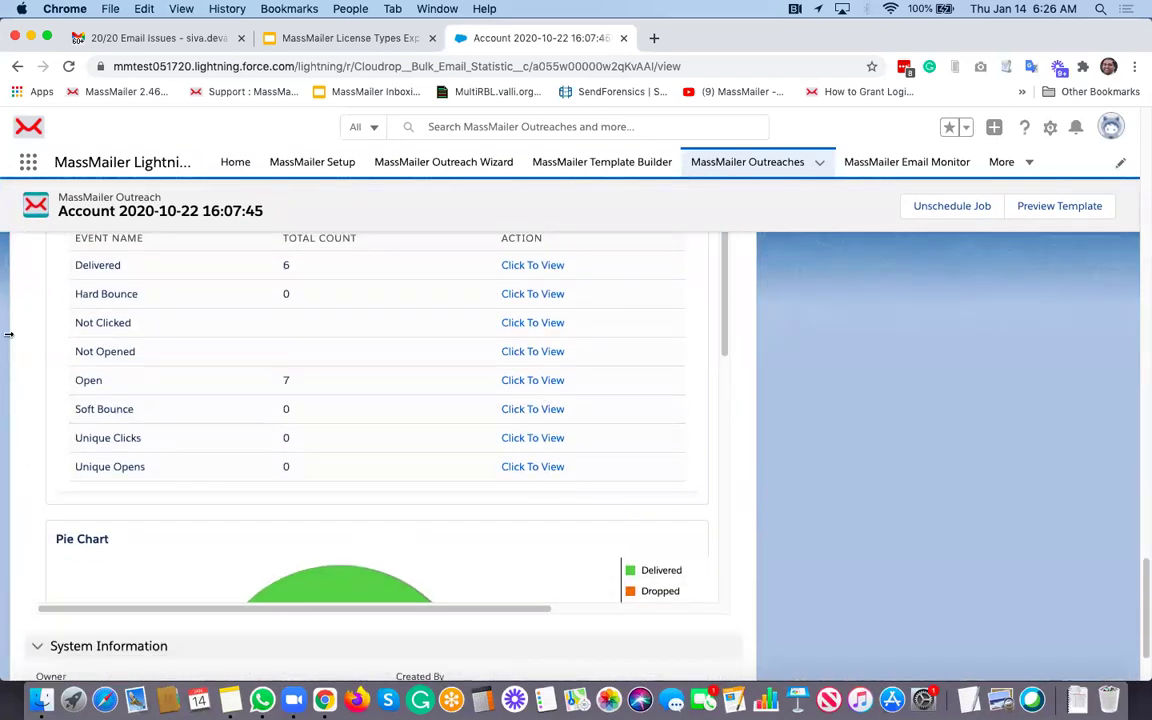
pyautogui.click(548, 383)
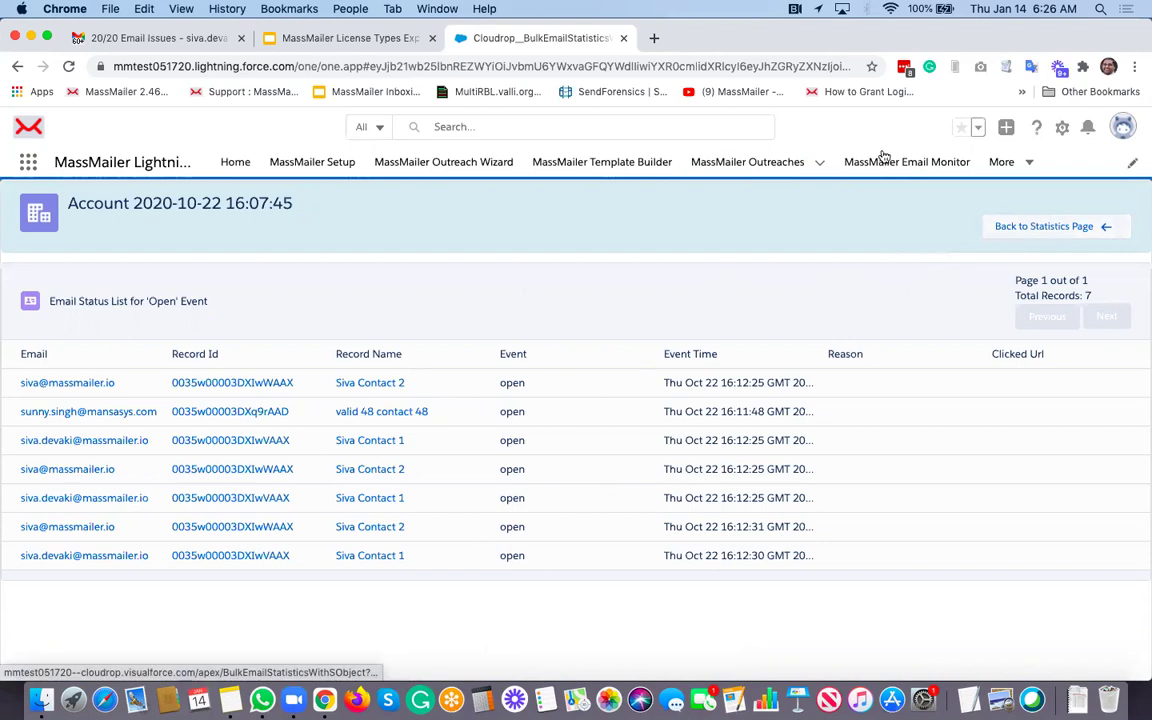
# Check the read-only user's access to the MassMailer Email Monitor and dismiss the alert.
pyautogui.click(1030, 168)
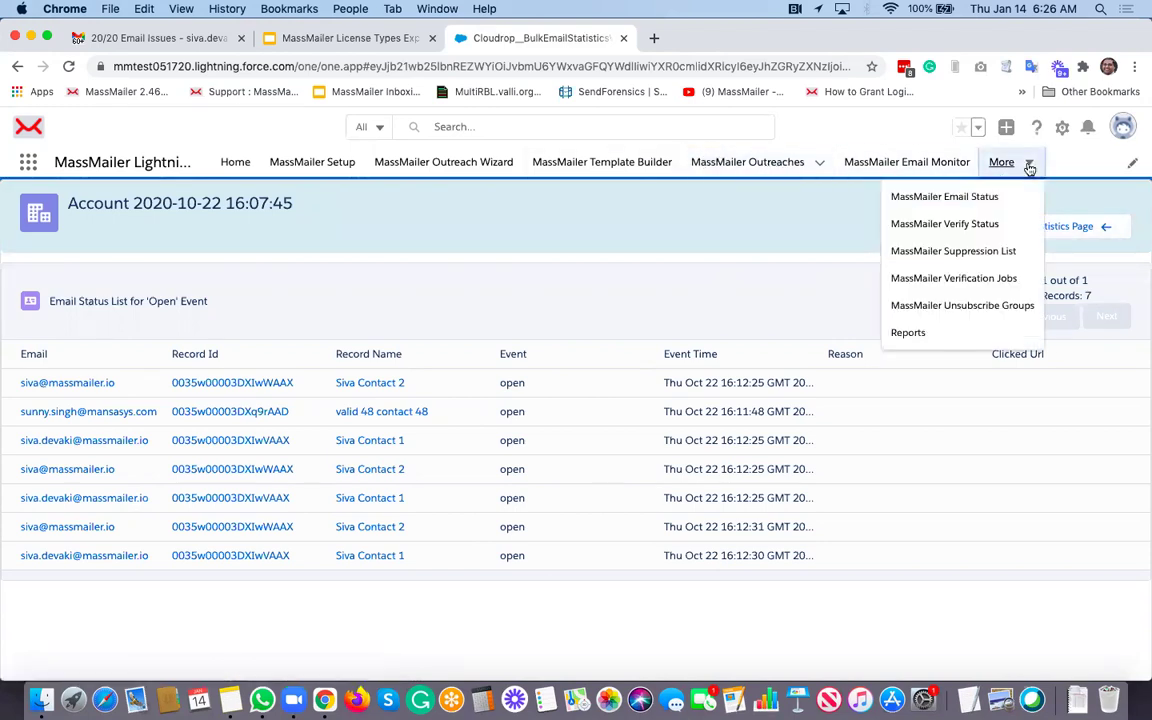
pyautogui.click(897, 166)
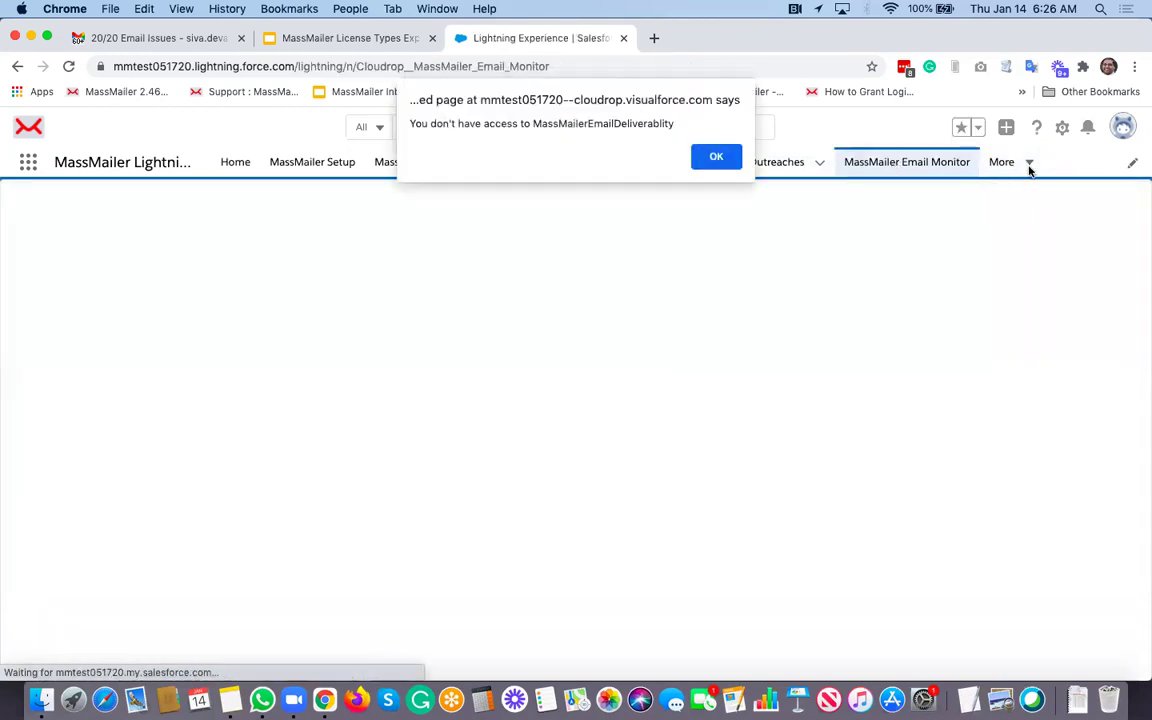
pyautogui.click(739, 165)
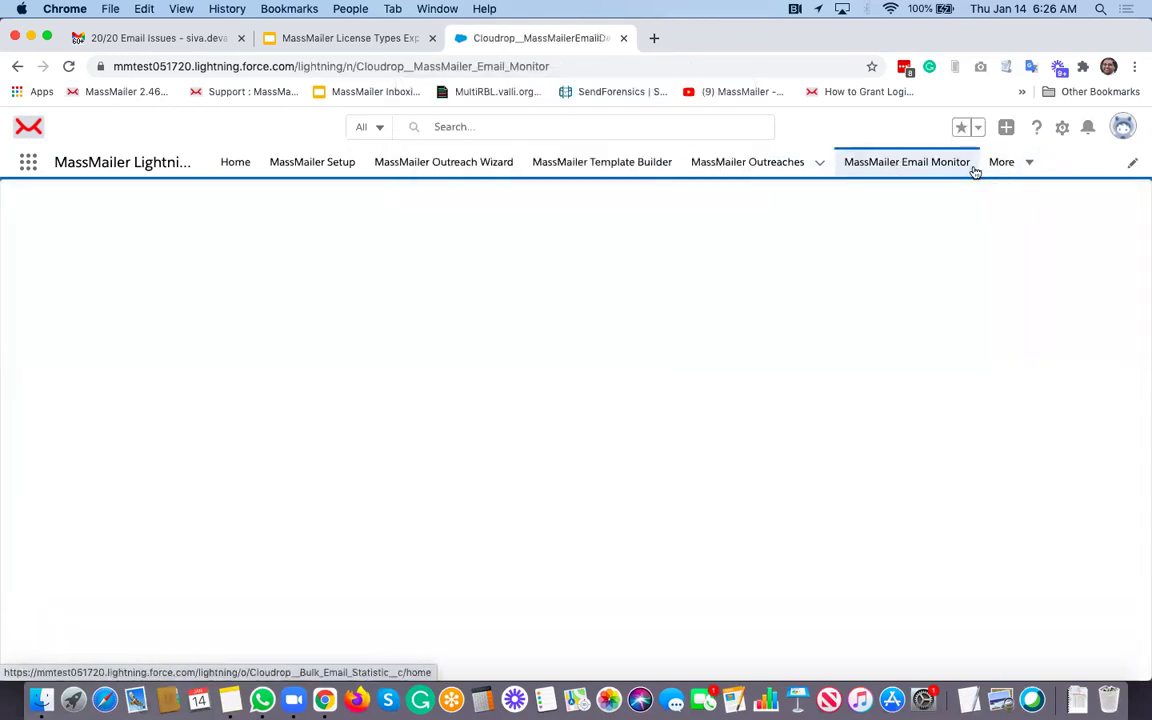
# Show the All list view of the MassMailer Suppression List and check the row actions of record MS-0000000.
pyautogui.click(1037, 166)
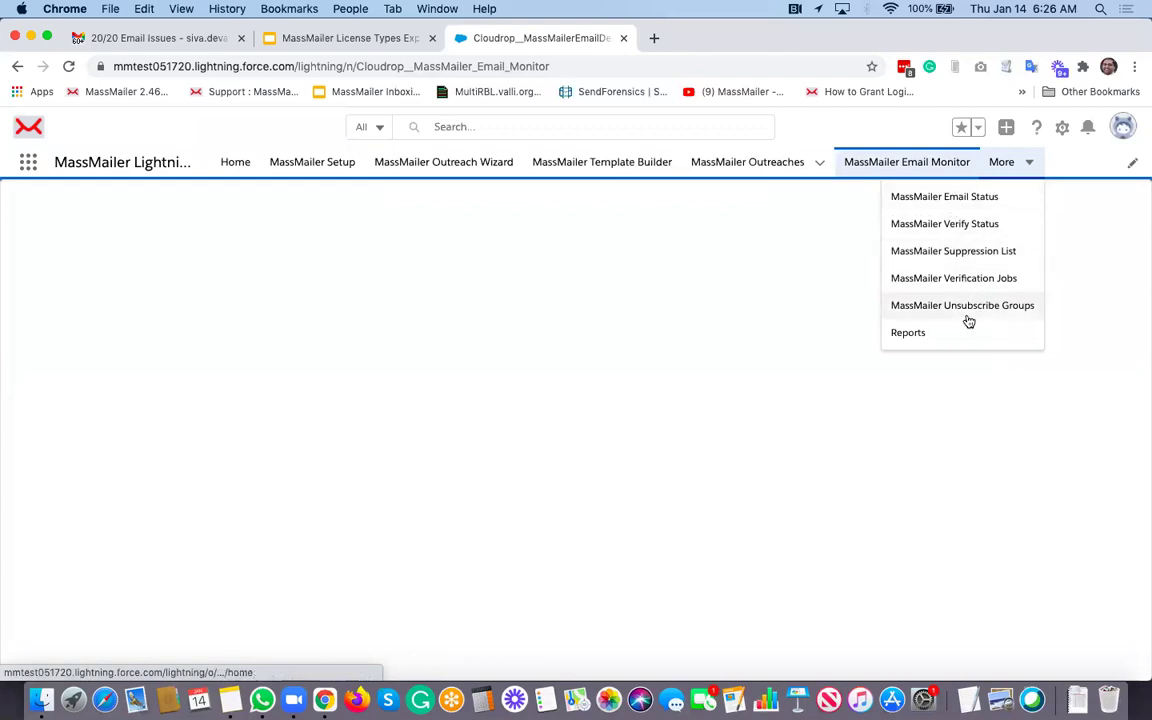
pyautogui.click(953, 252)
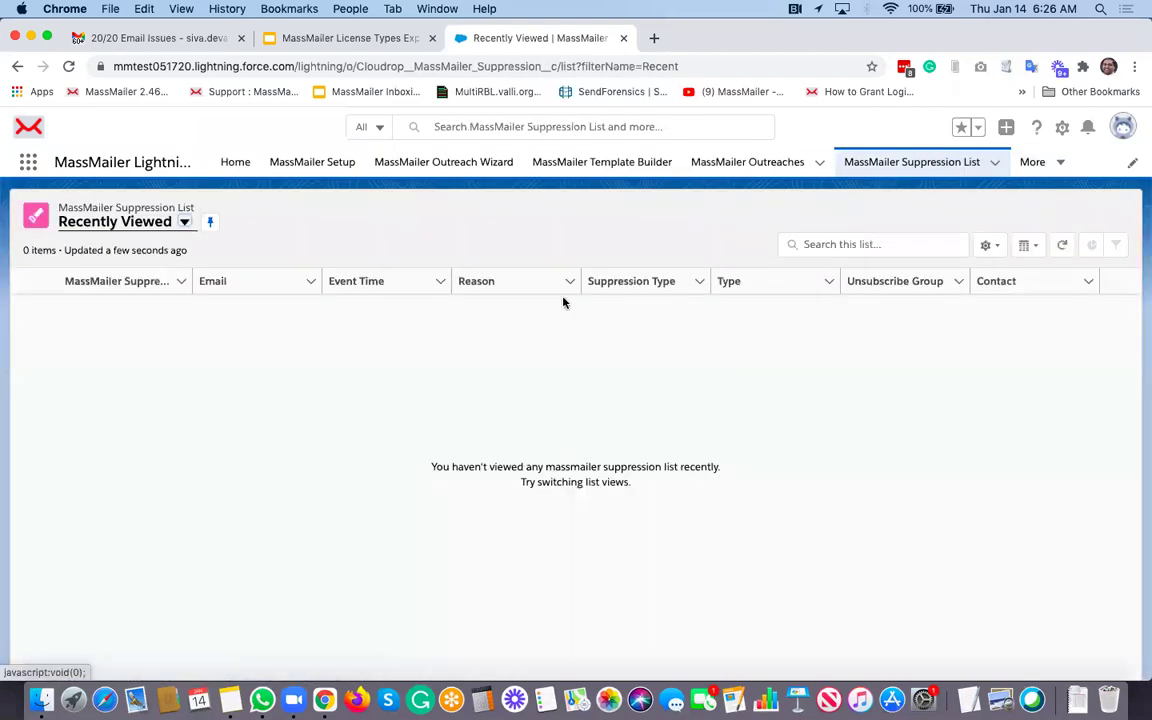
pyautogui.click(188, 221)
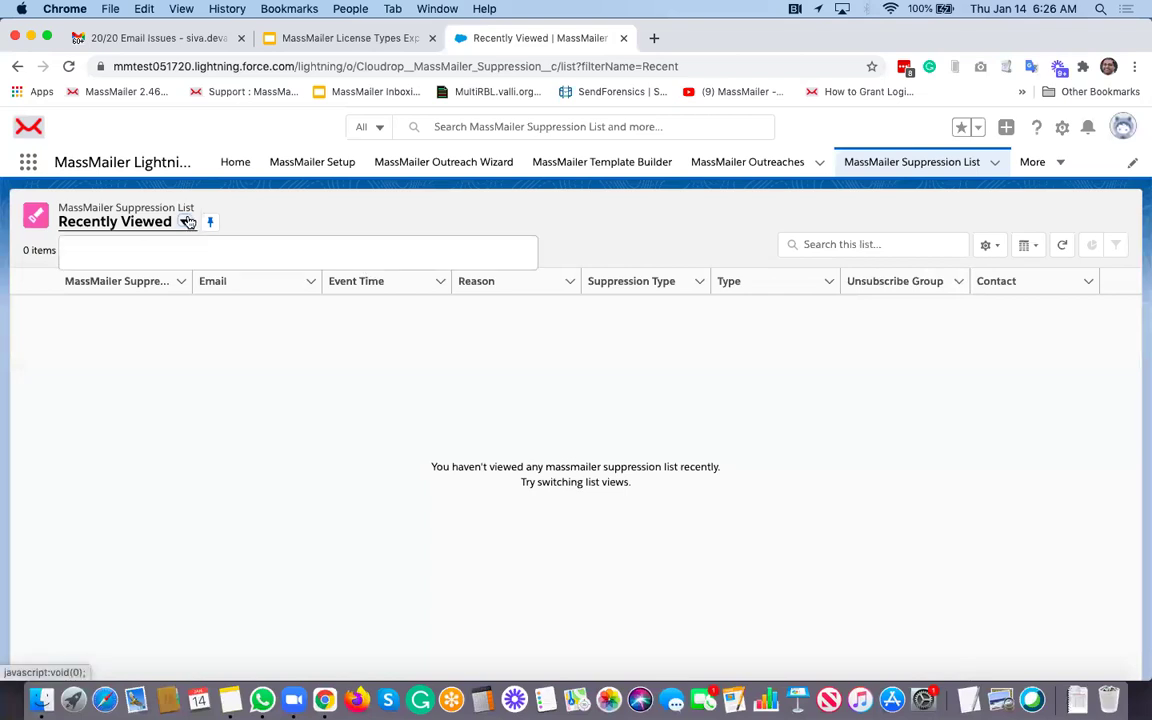
pyautogui.click(86, 280)
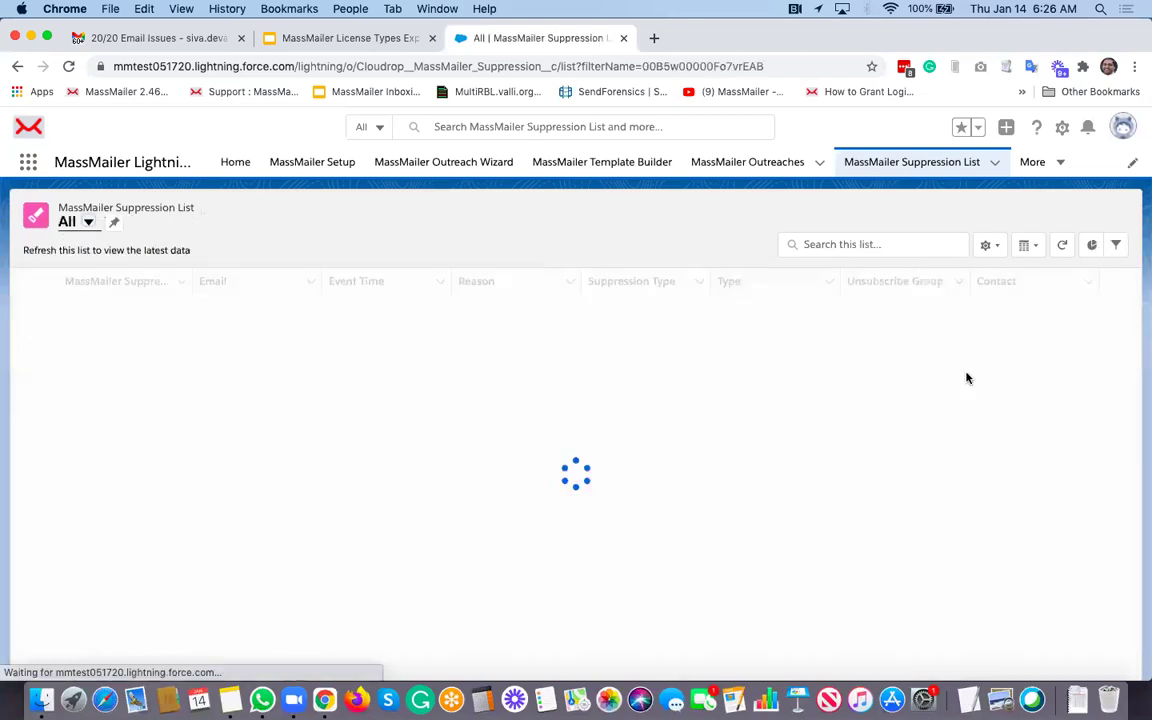
pyautogui.click(1103, 307)
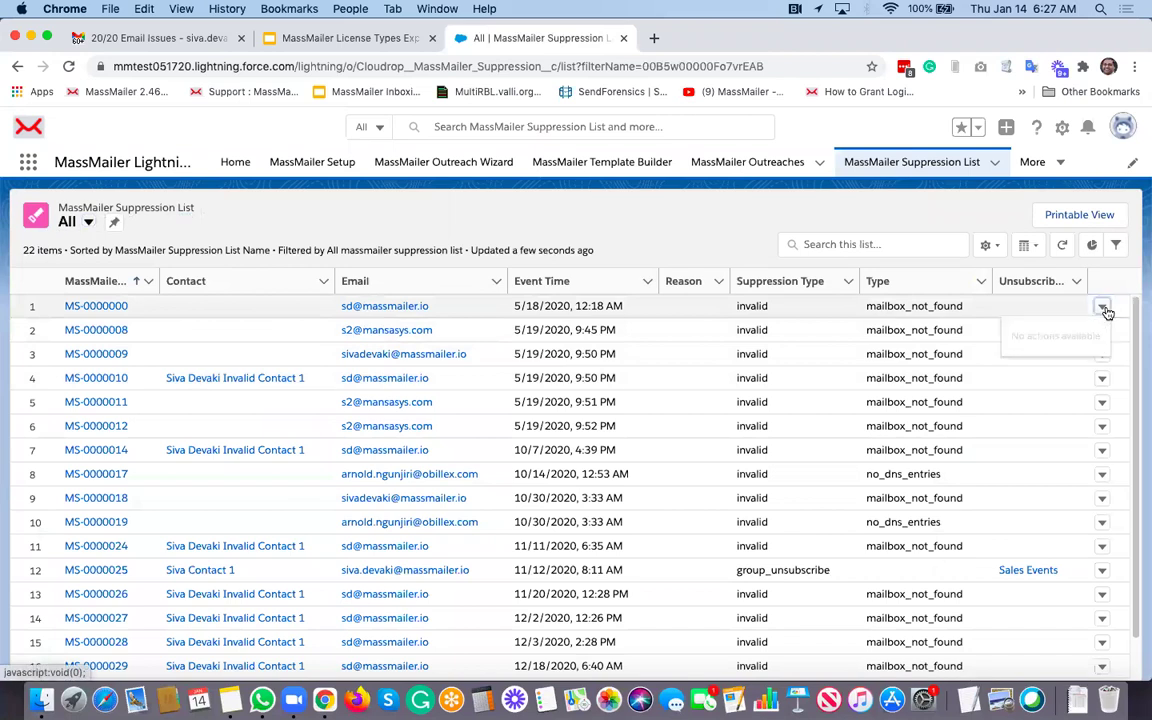
pyautogui.click(573, 212)
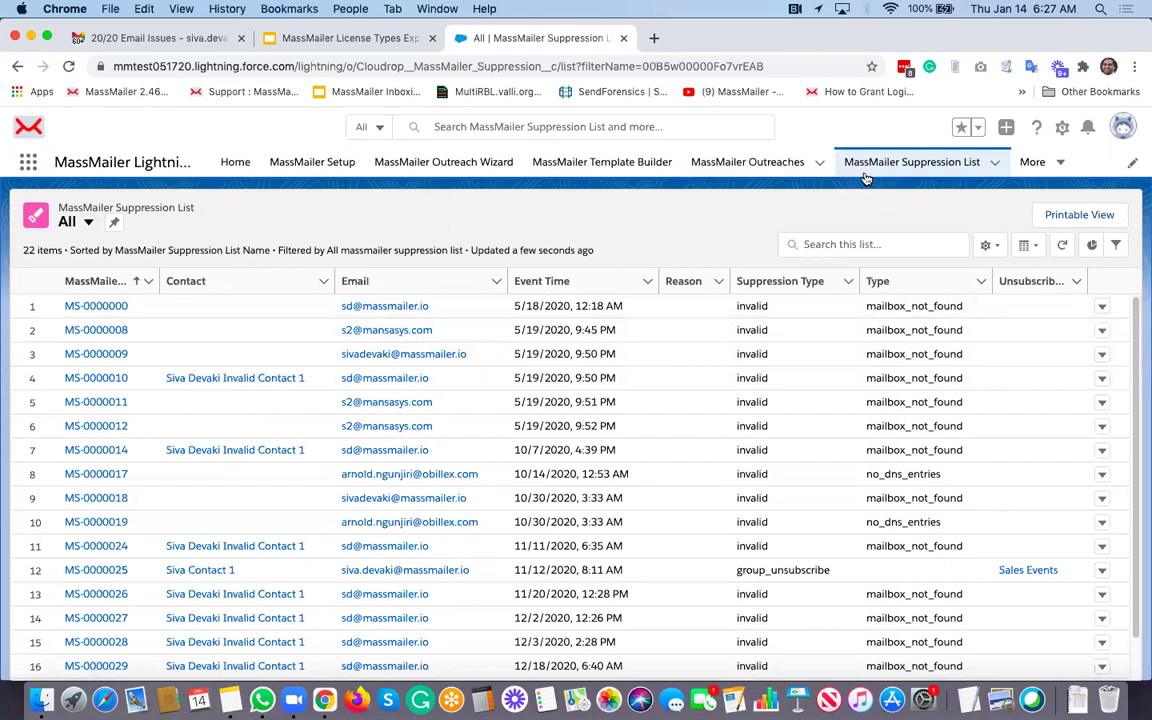
# Check All Folders in Reports for the read-only user, and return to the MassMailer Outreaches list.
pyautogui.click(1061, 165)
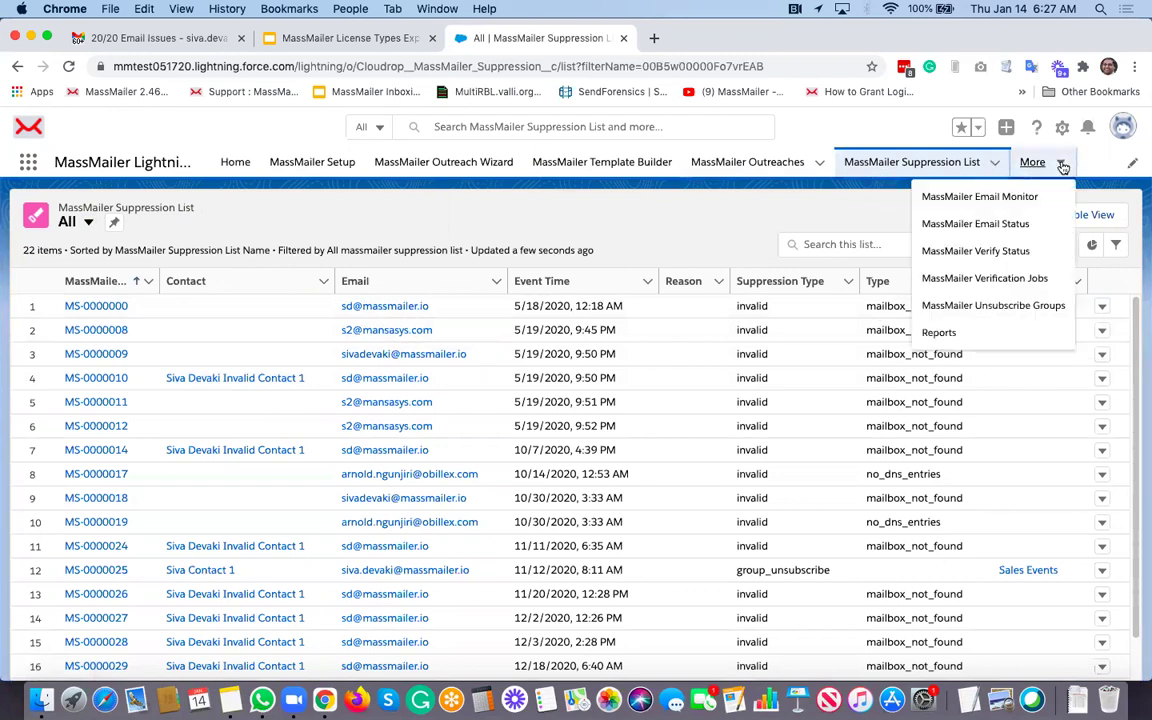
pyautogui.click(940, 333)
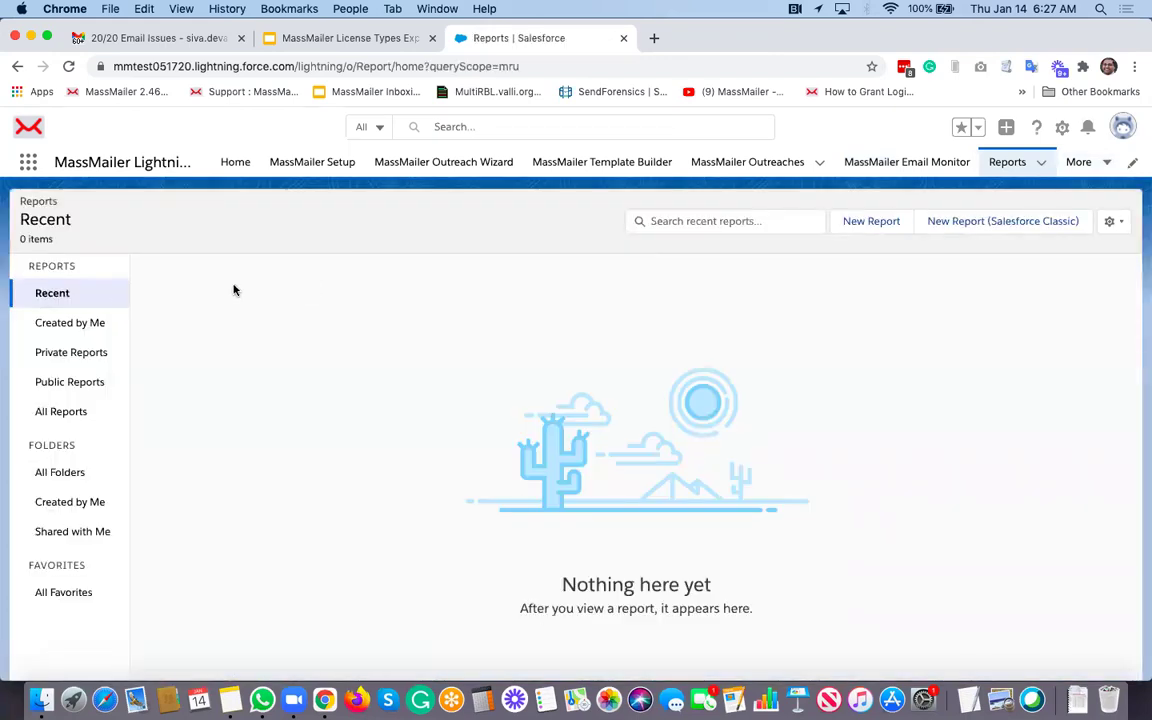
pyautogui.click(57, 471)
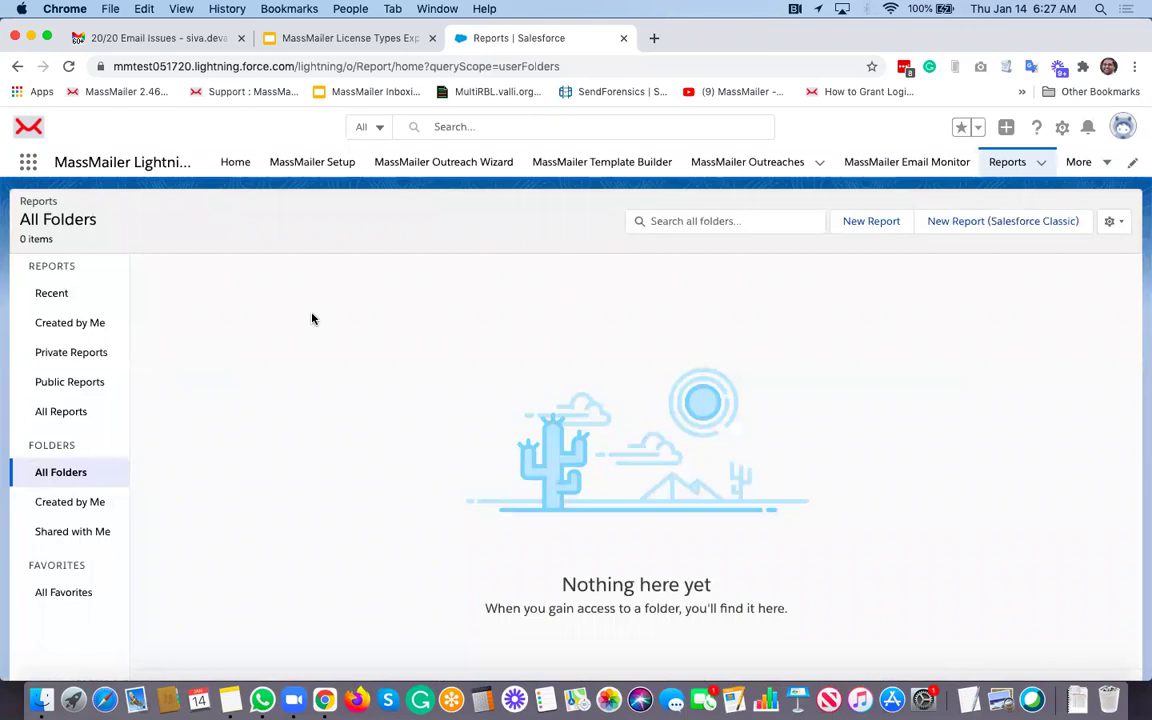
pyautogui.click(47, 471)
pyautogui.click(755, 170)
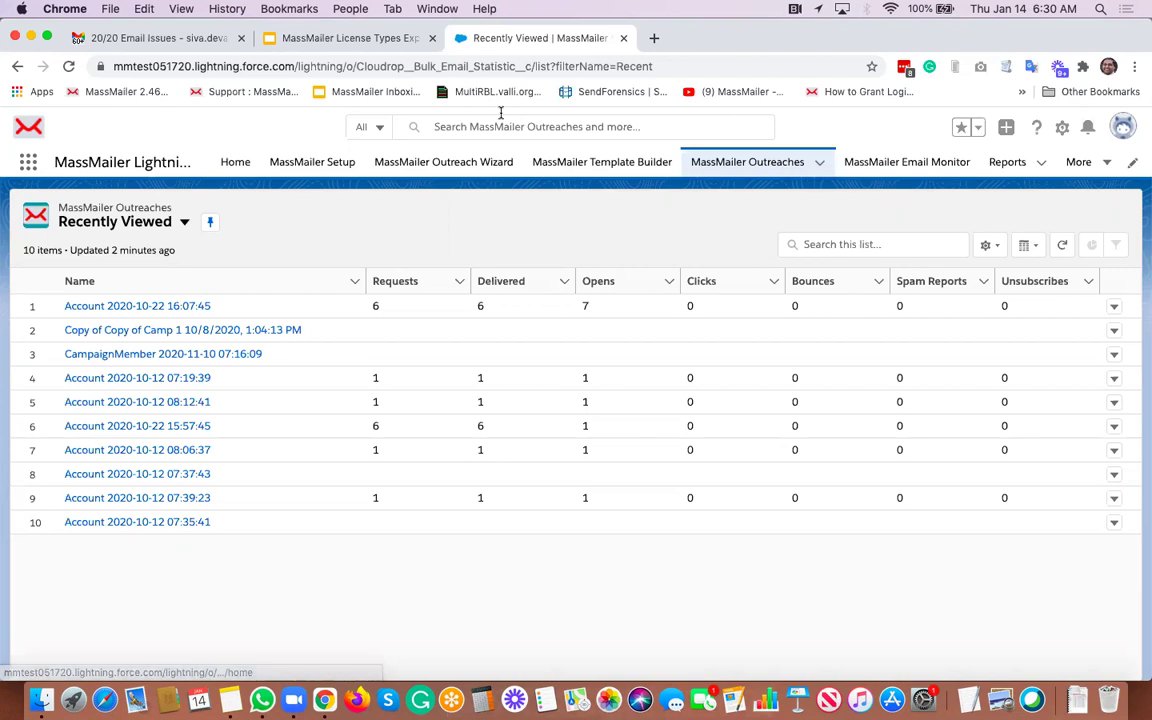
# Switch to the MassMailer License Types Explained presentation in Google Slides and present the "We are here to help!" slide full screen.
pyautogui.click(369, 38)
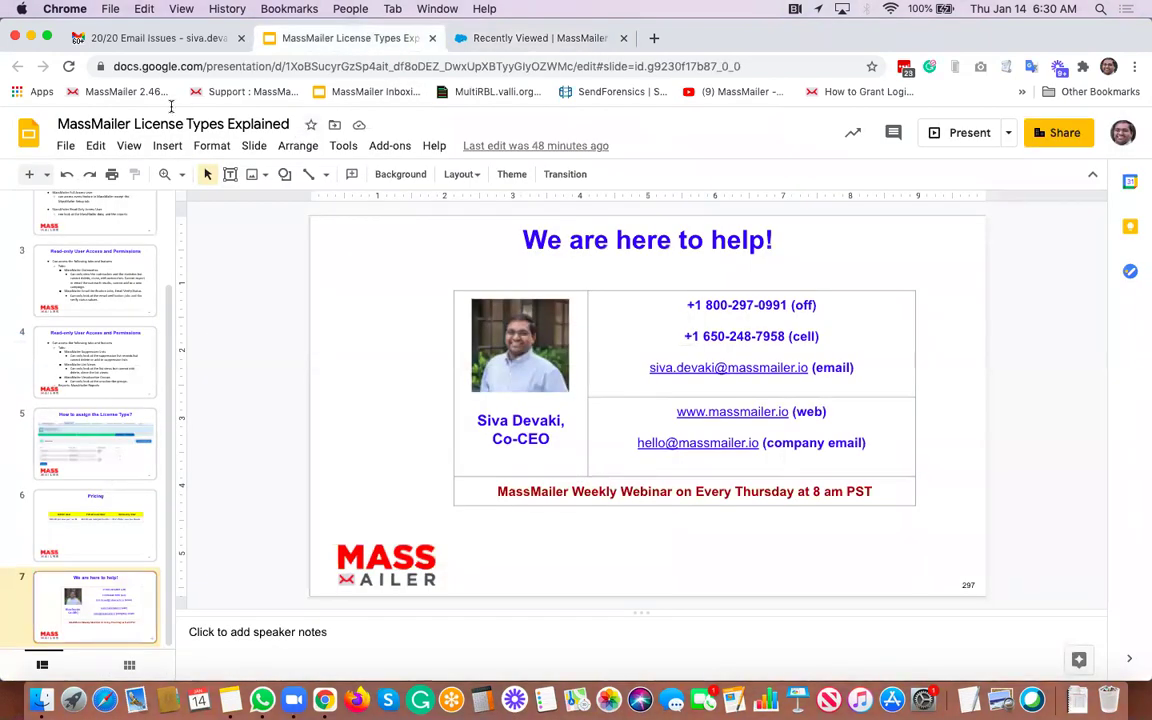
pyautogui.click(129, 147)
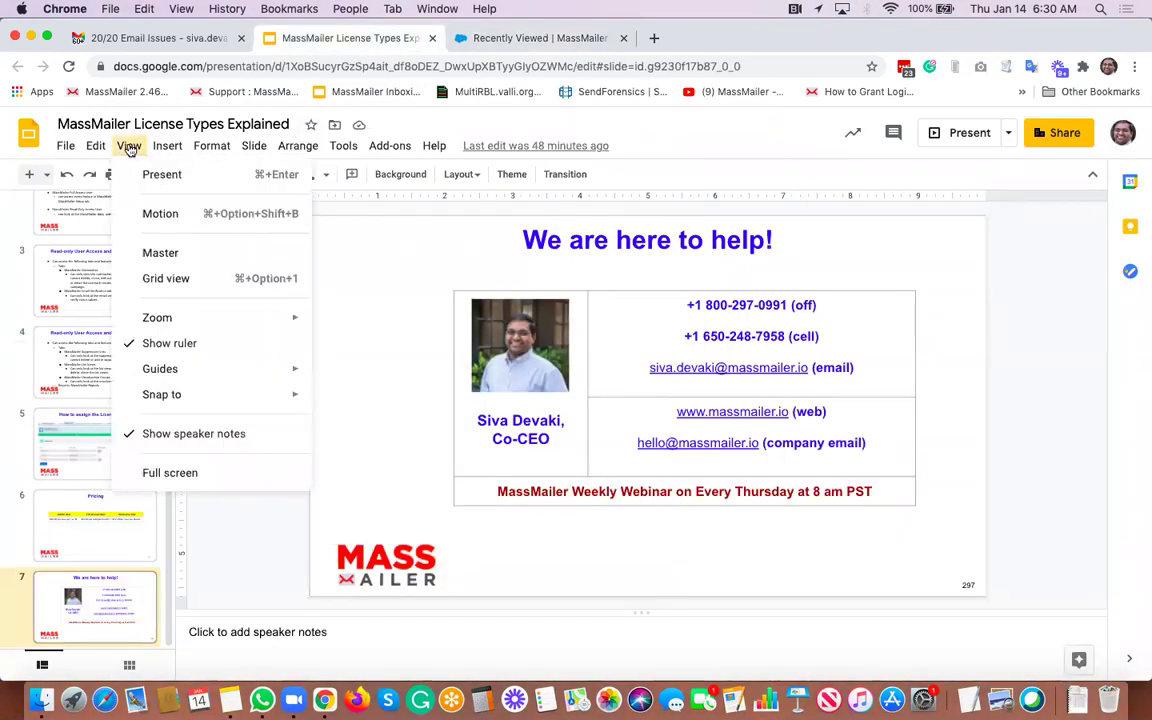
pyautogui.click(180, 182)
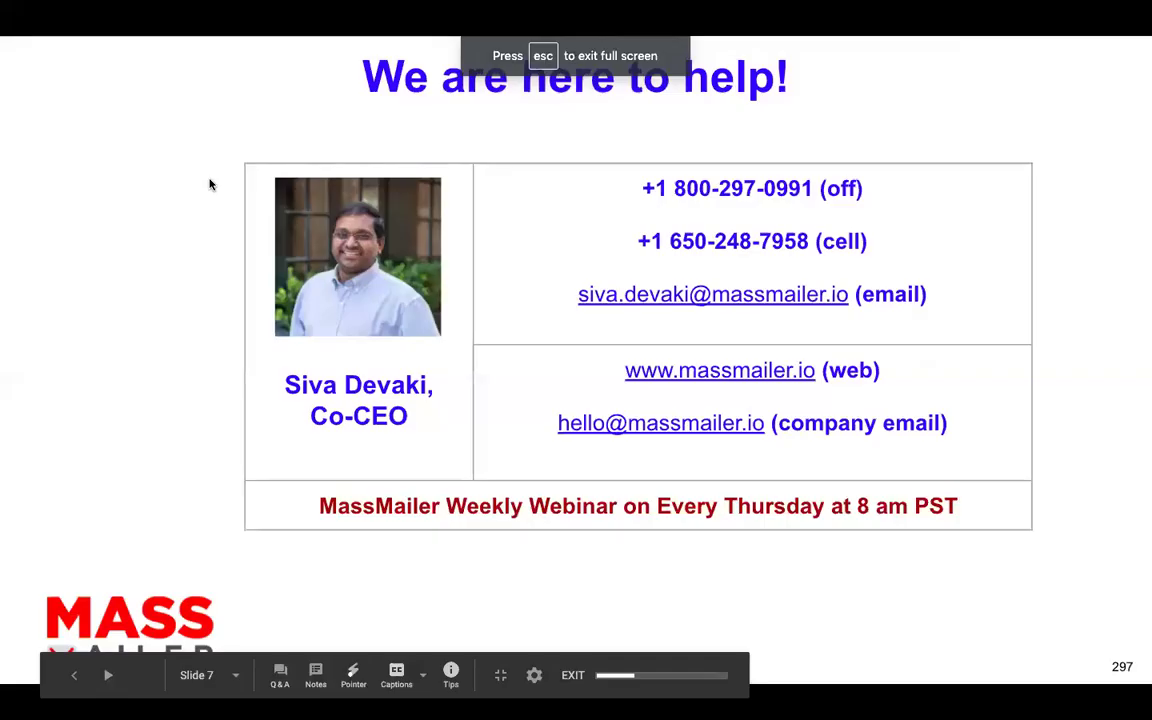